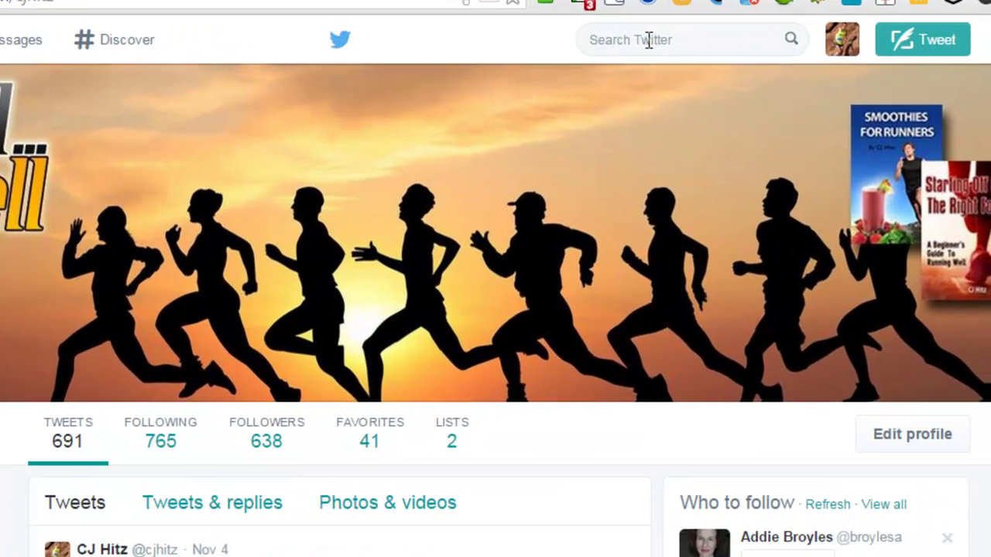
- Rerun the recent search for "runner" and look through the tweets, photos, people and timelines in the results
left_click(745, 45)
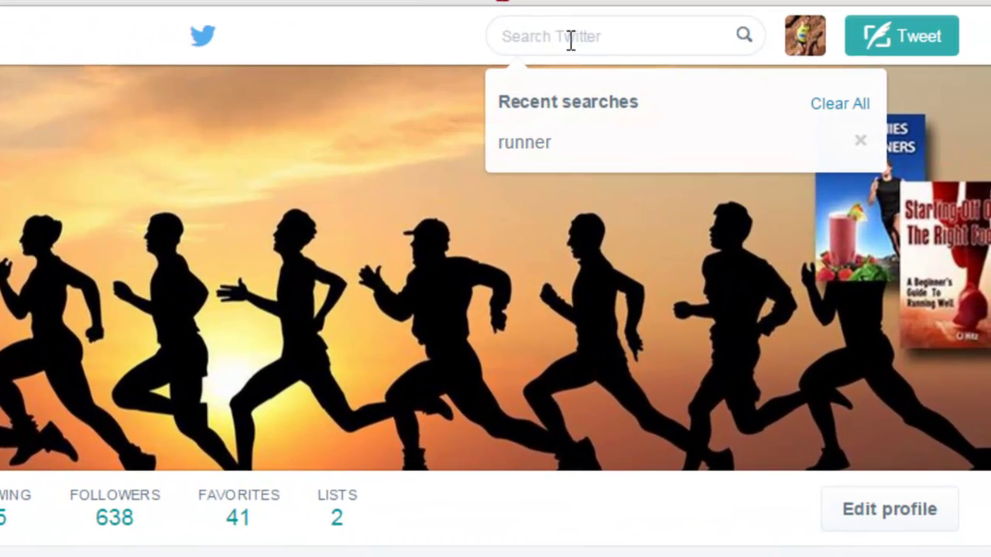
left_click(520, 143)
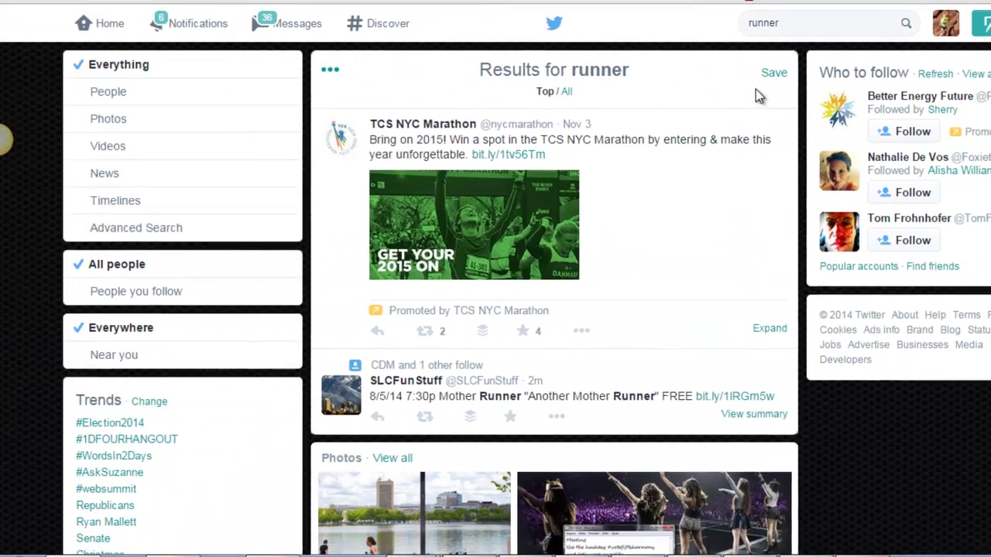
scroll(505, 214, "down", 3)
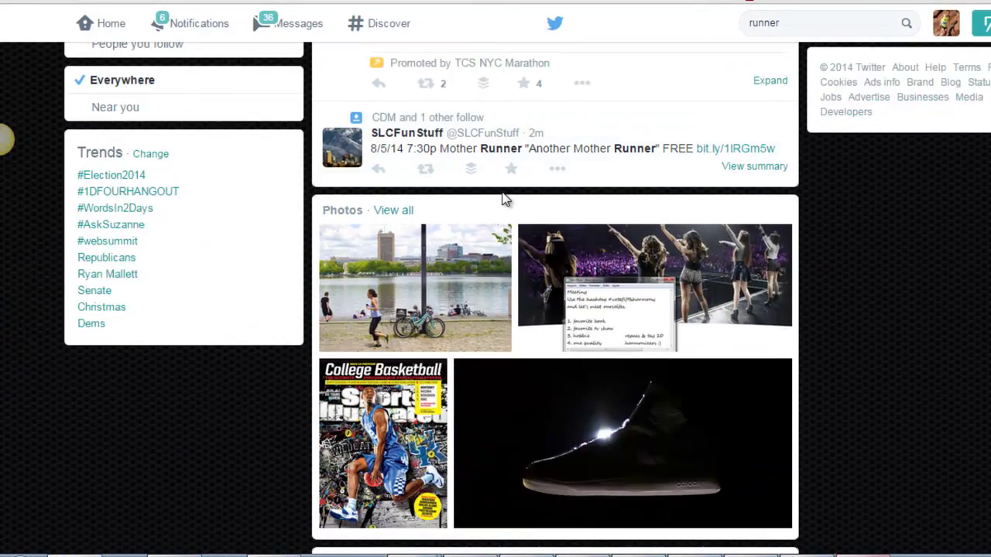
scroll(503, 194, "down", 2)
scroll(504, 194, "down", 4)
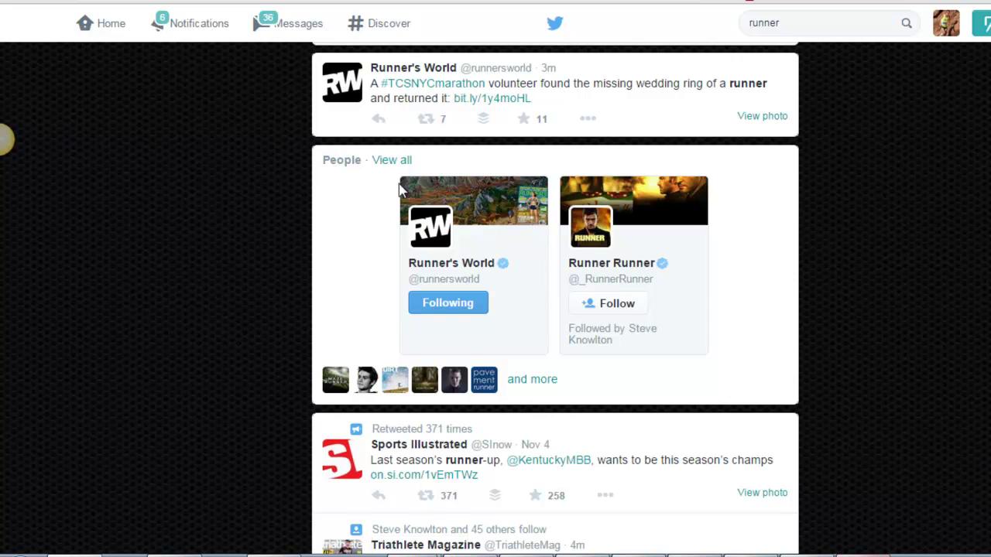
scroll(341, 162, "down", 7)
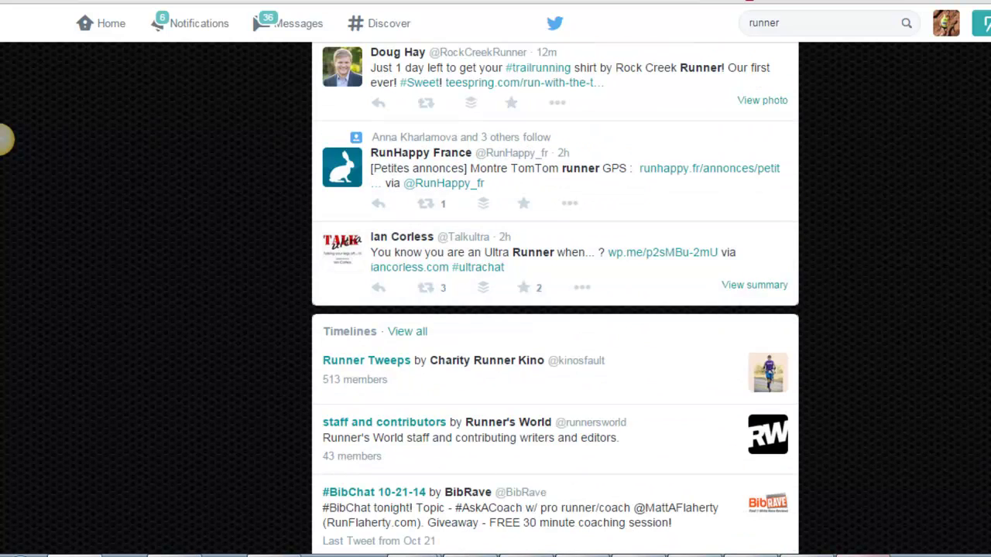
scroll(2, 139, "up", 11)
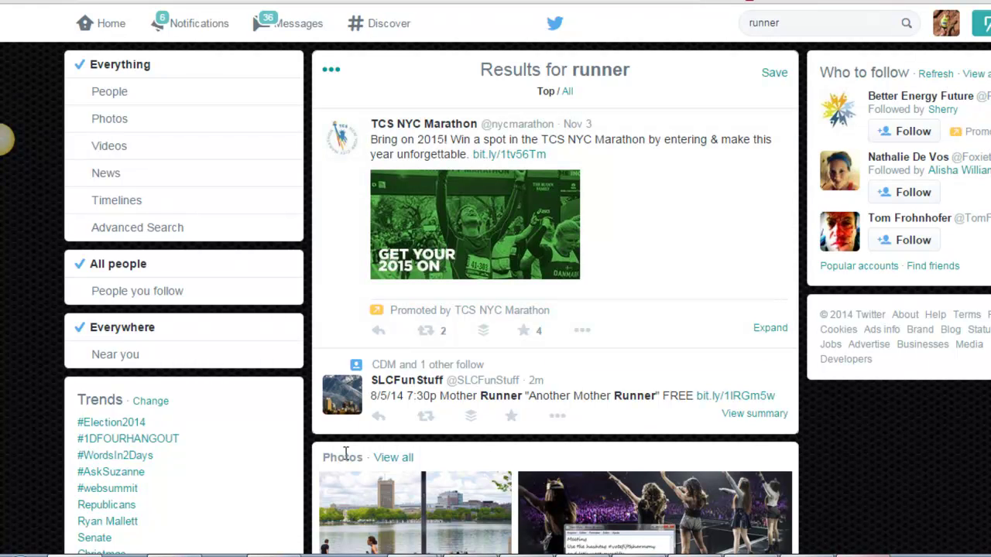
- Limit the "runner" results to people and look through the listed accounts
left_click(105, 95)
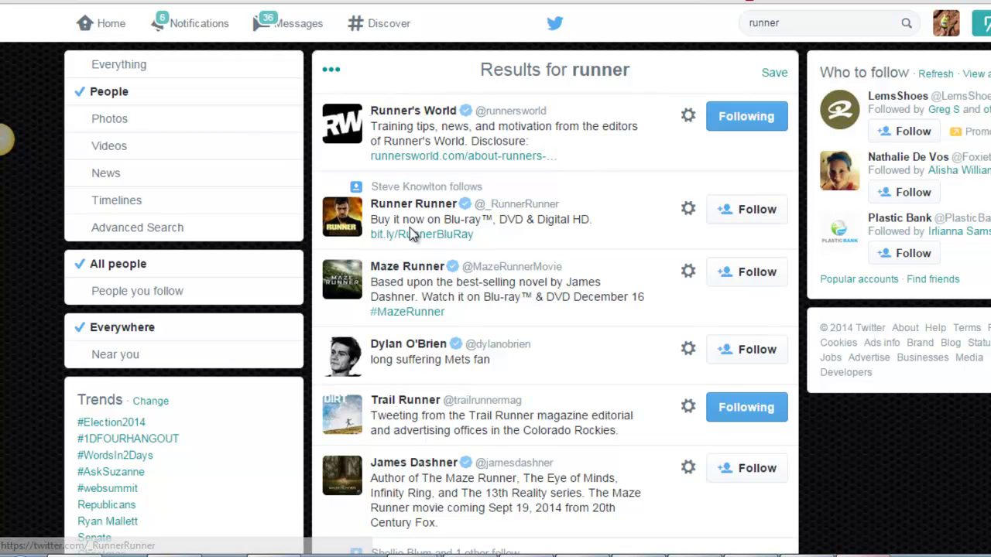
scroll(411, 231, "down", 1)
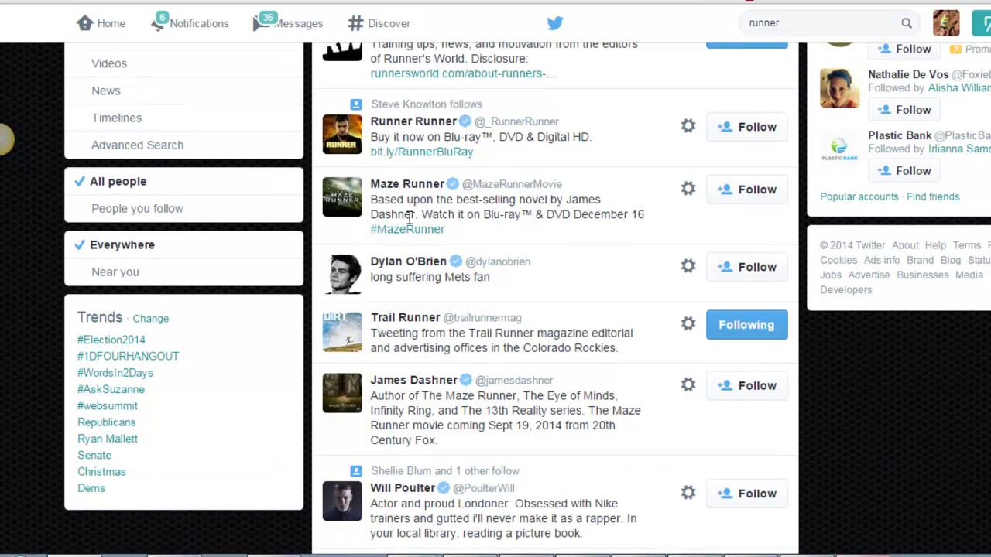
scroll(471, 215, "down", 1)
scroll(471, 215, "up", 3)
- Search people for the exact phrase "5k race" in quotation marks and look through the matching accounts
left_click_drag(831, 28, 724, 20)
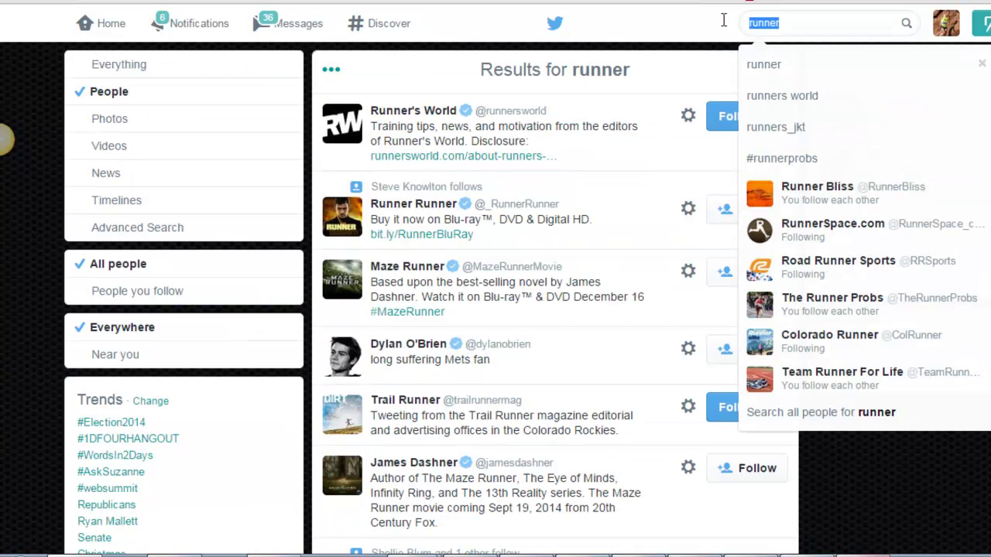
type("\"5k")
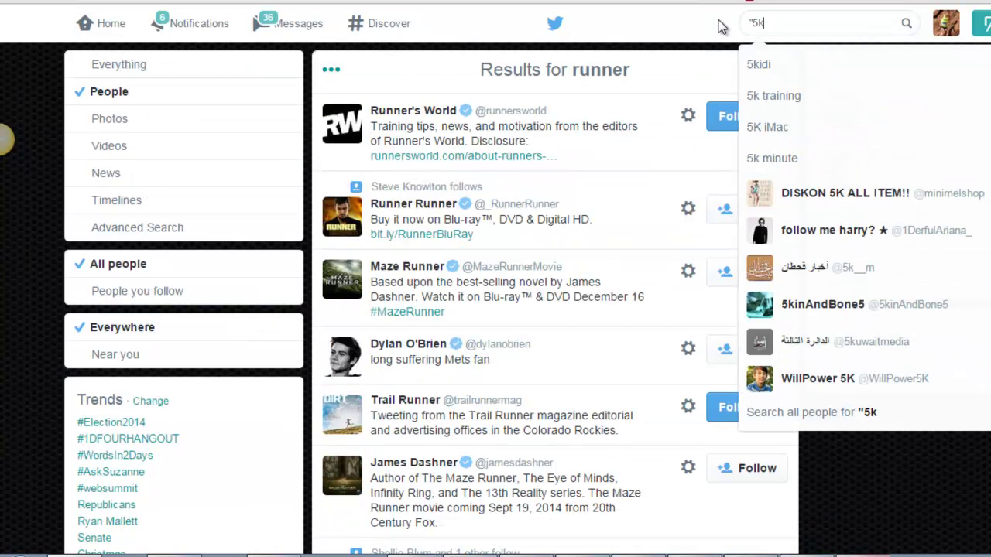
type(" race\"")
key("Return")
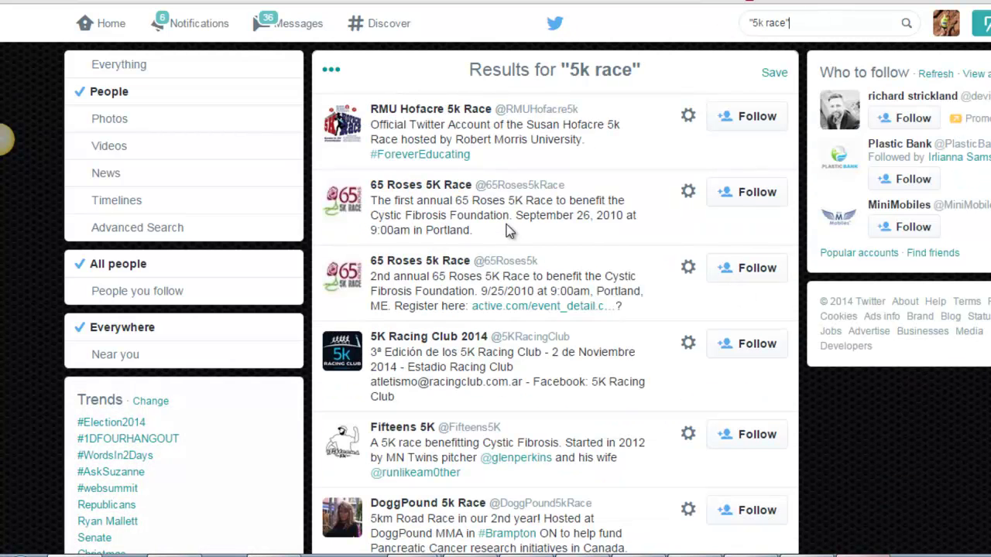
scroll(506, 228, "down", 10)
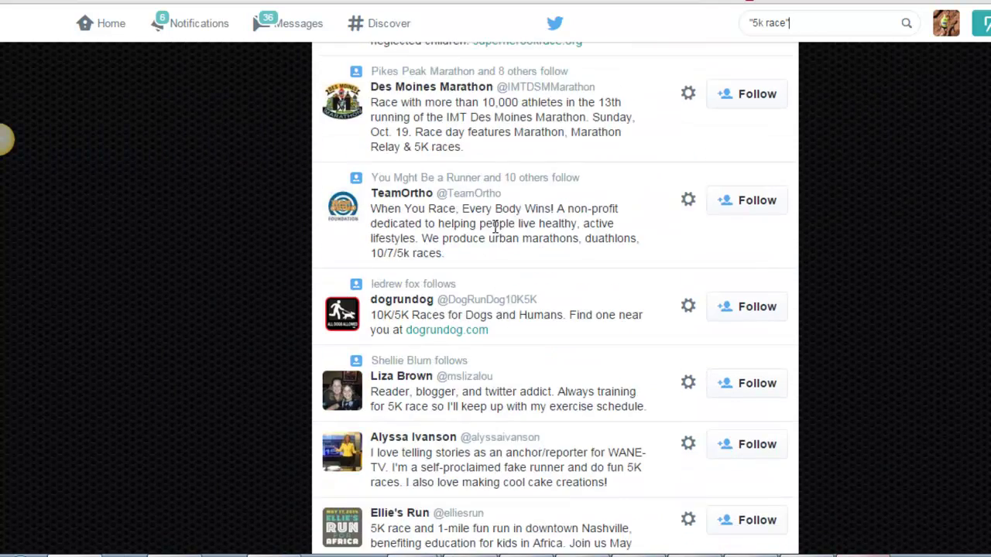
scroll(496, 226, "down", 2)
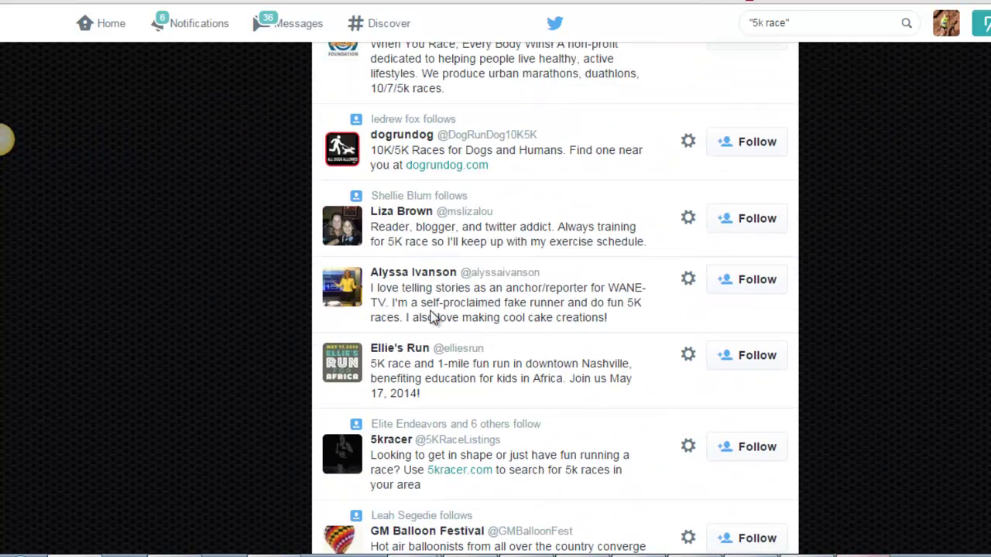
scroll(433, 300, "down", 3)
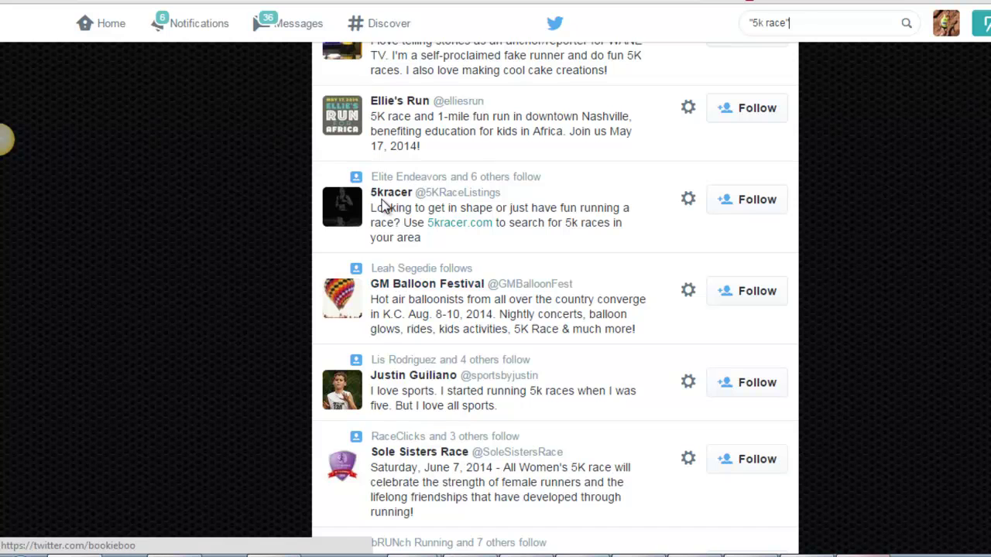
- Preview the 5kracer account's profile, return to the "5k race" results and look through more accounts
left_click(387, 199)
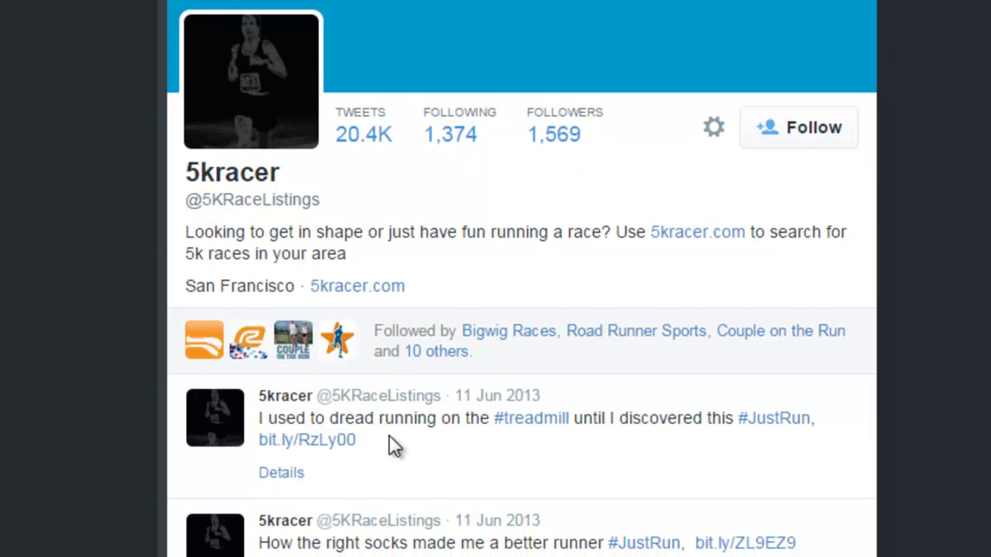
mouse_move(530, 408)
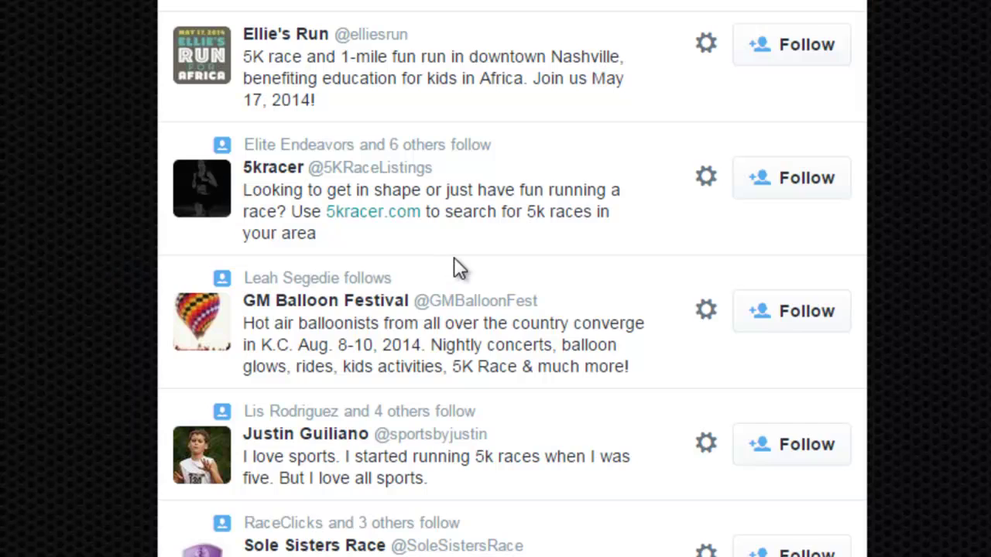
scroll(452, 267, "down", 6)
scroll(451, 274, "down", 4)
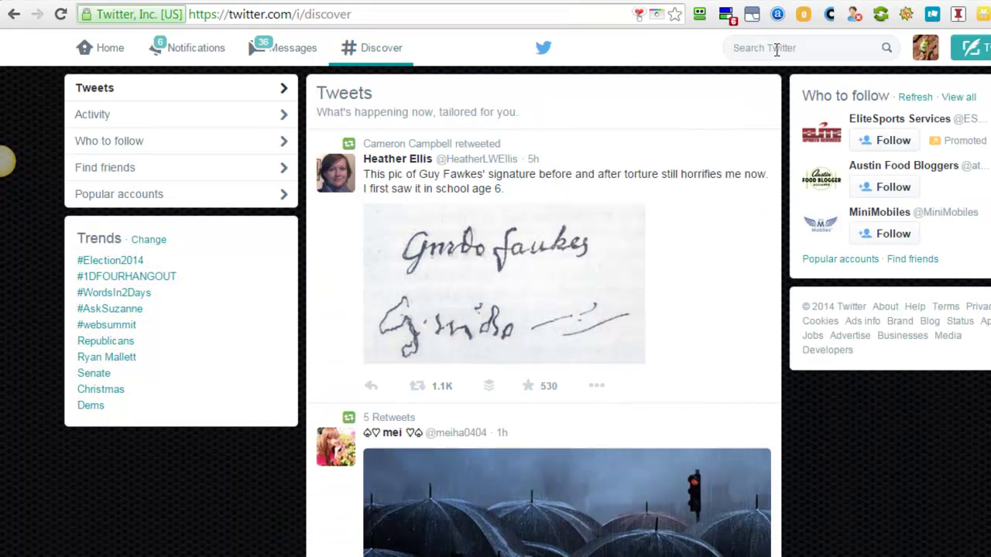
- Search for the hashtag #running and look through the tweets and people using it
left_click(769, 51)
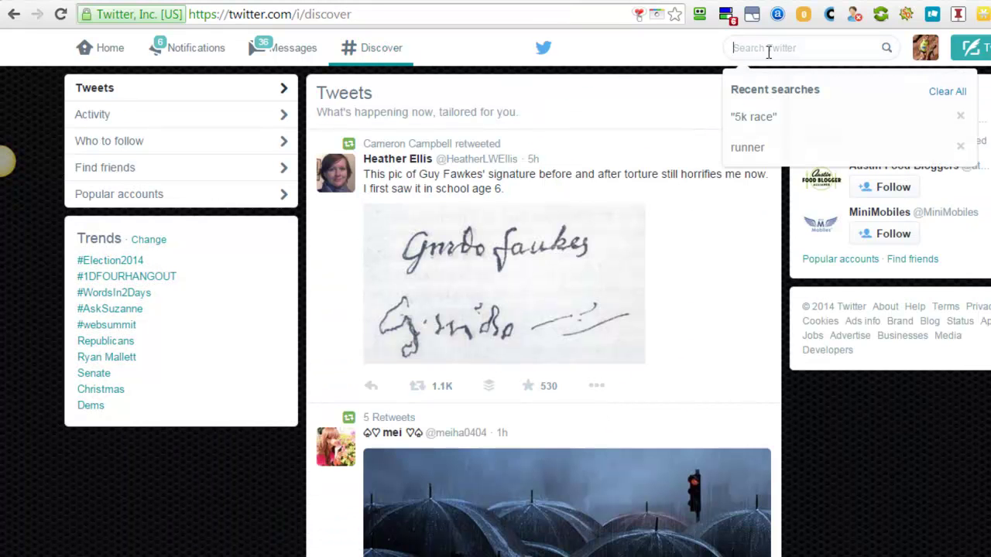
type("#running")
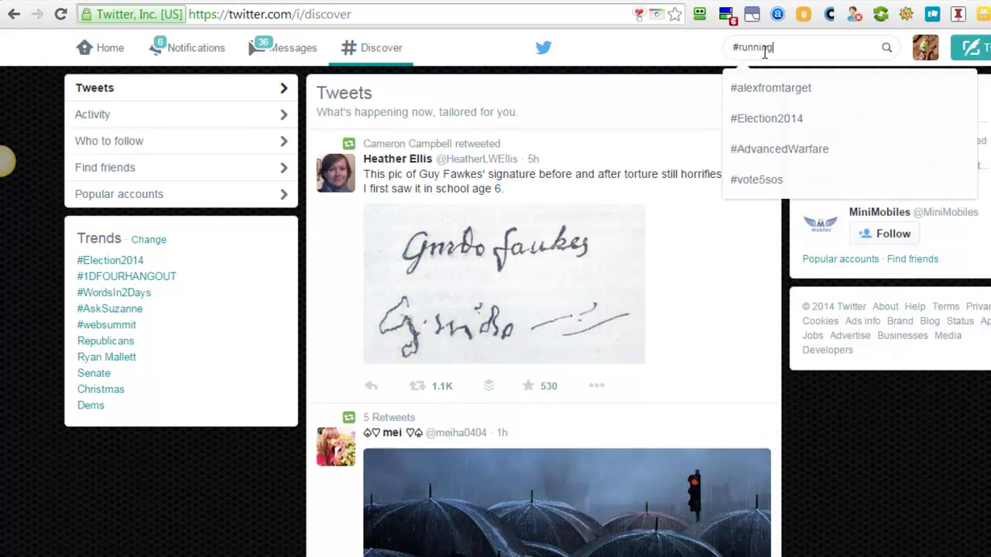
key("Return")
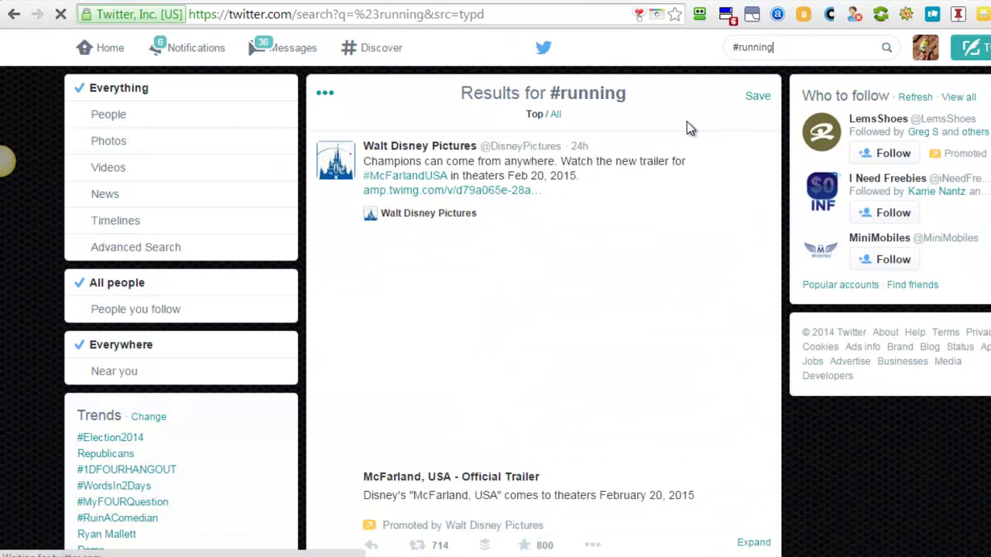
scroll(580, 162, "down", 6)
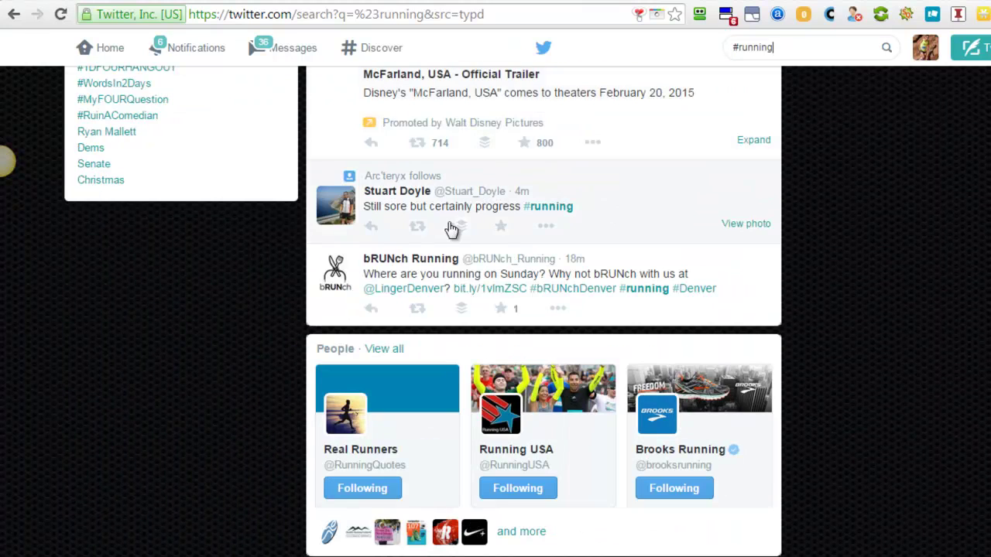
- Replace the search with the hashtag #runhappy and look through the top tweets
left_click(551, 207)
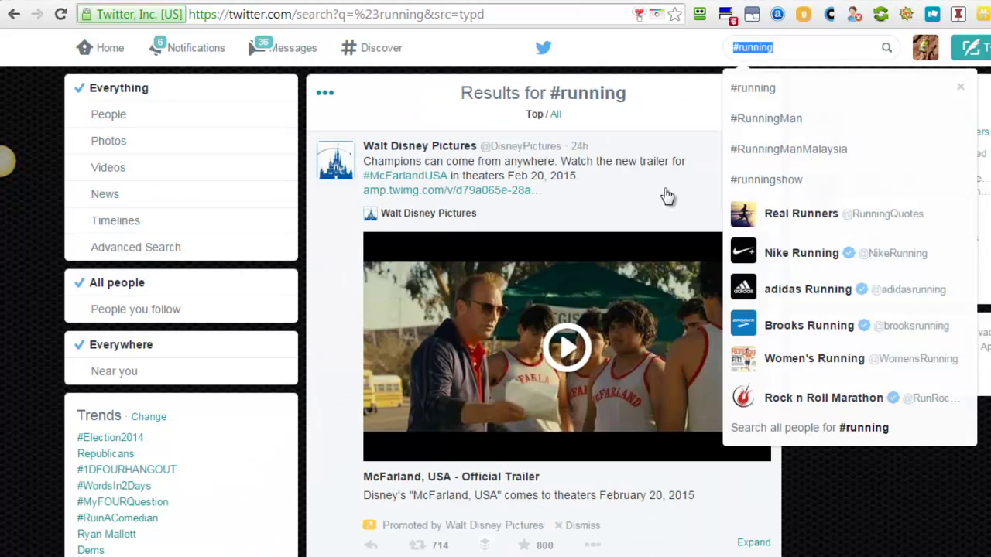
type("#r")
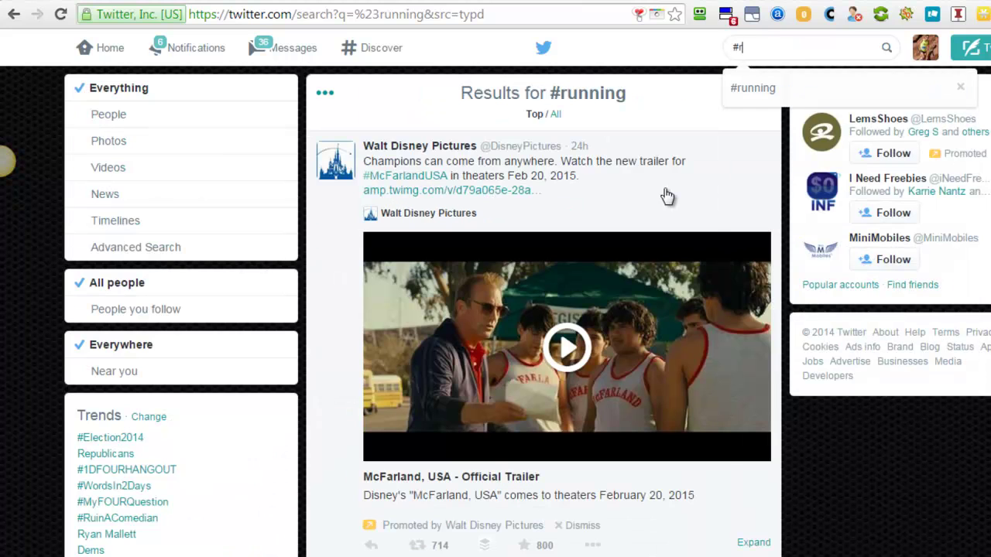
type("unhappy")
key("Return")
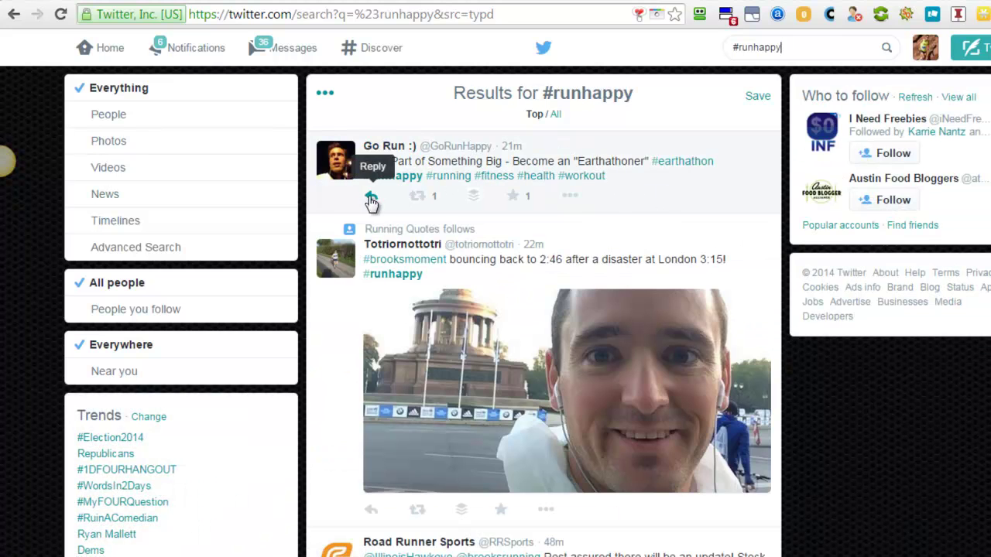
scroll(363, 209, "down", 1)
scroll(325, 242, "down", 3)
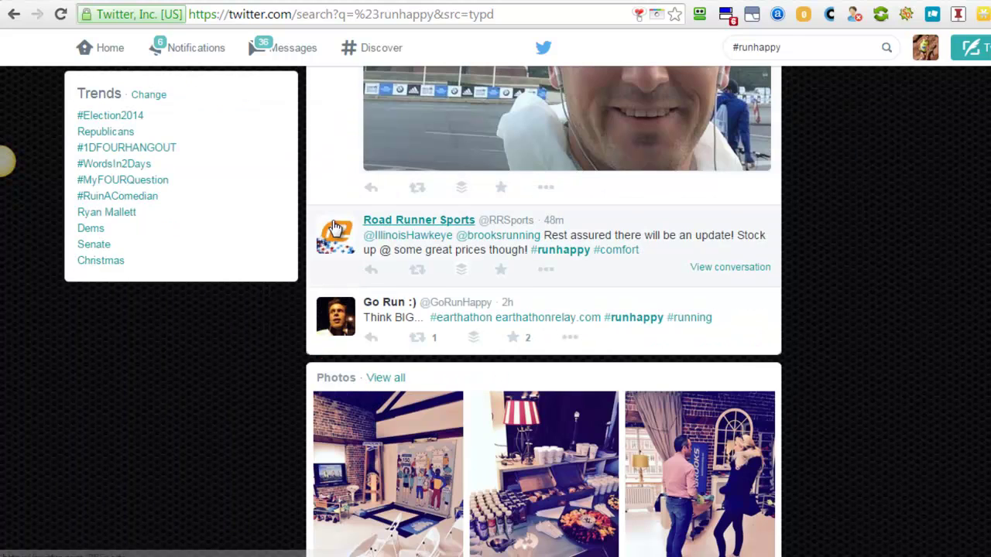
scroll(410, 246, "up", 4)
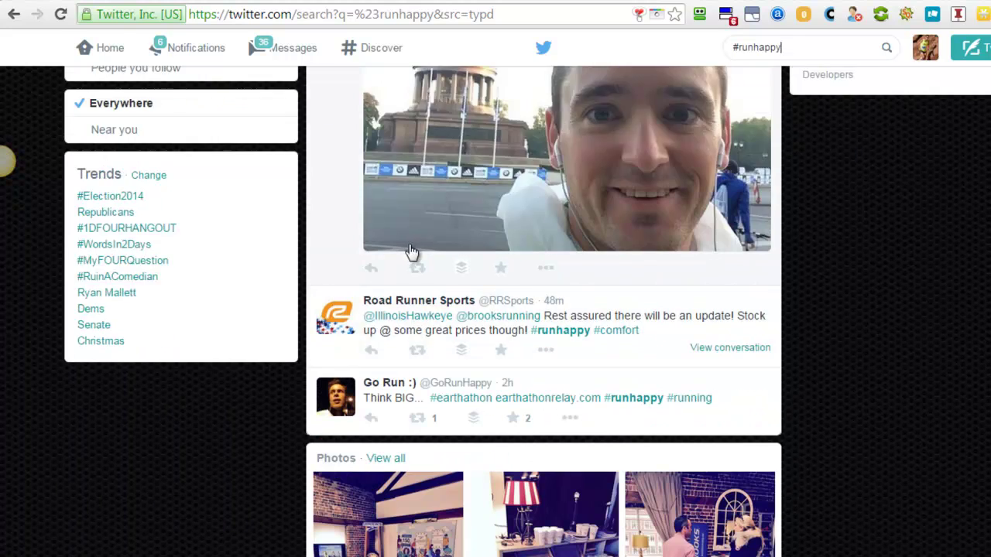
- Open the profile preview of the #brooksmoment tweet's author, follow the account and close the preview
left_click(408, 246)
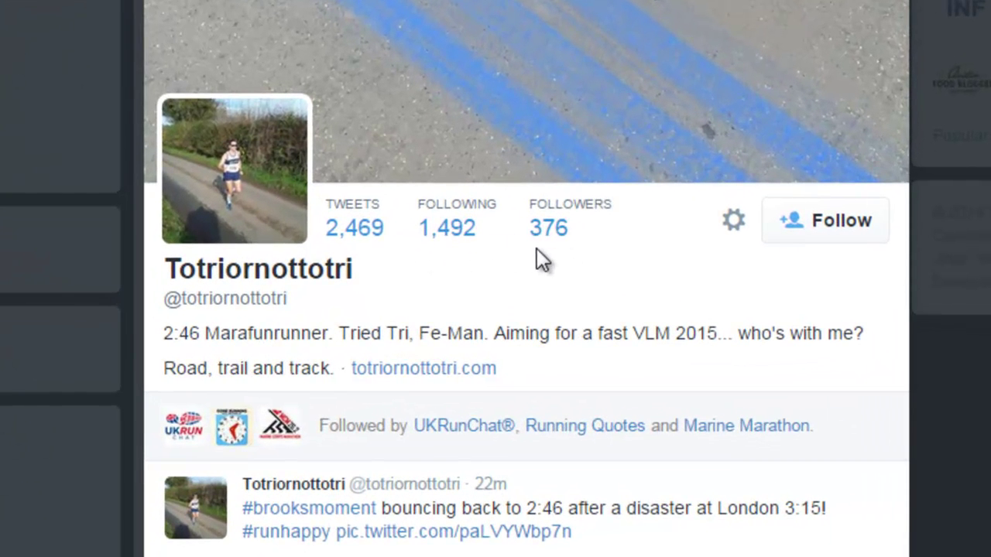
scroll(573, 236, "down", 2)
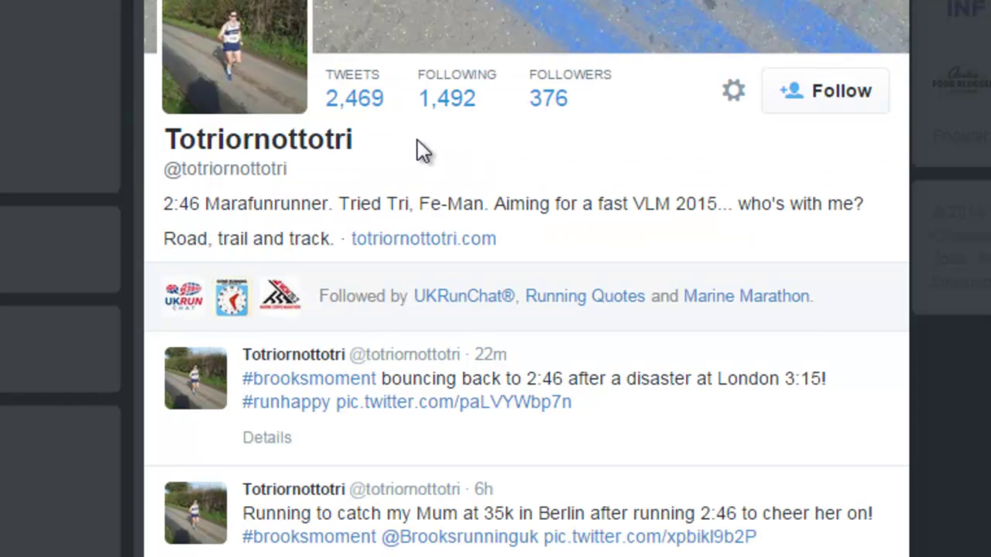
scroll(417, 139, "down", 1)
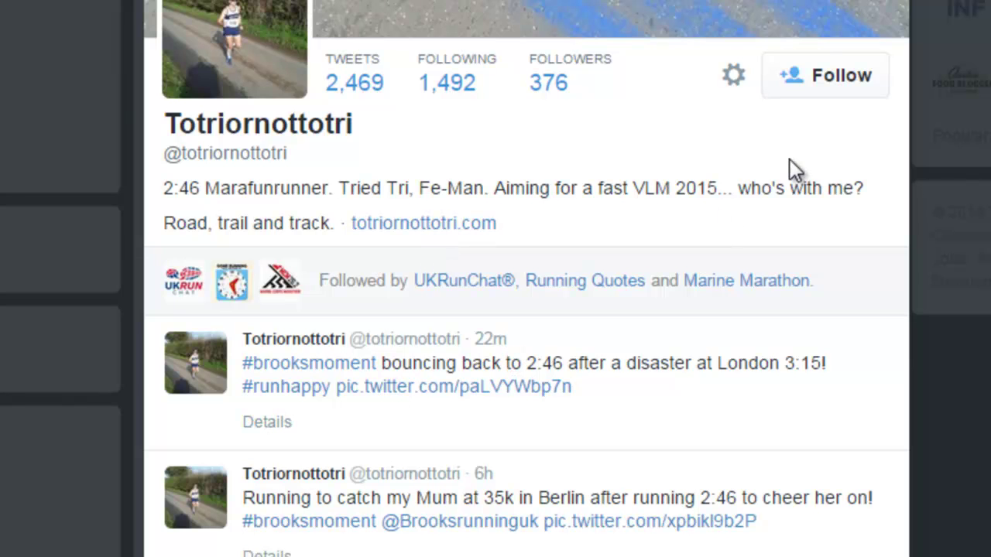
left_click(800, 95)
scroll(630, 210, "up", 2)
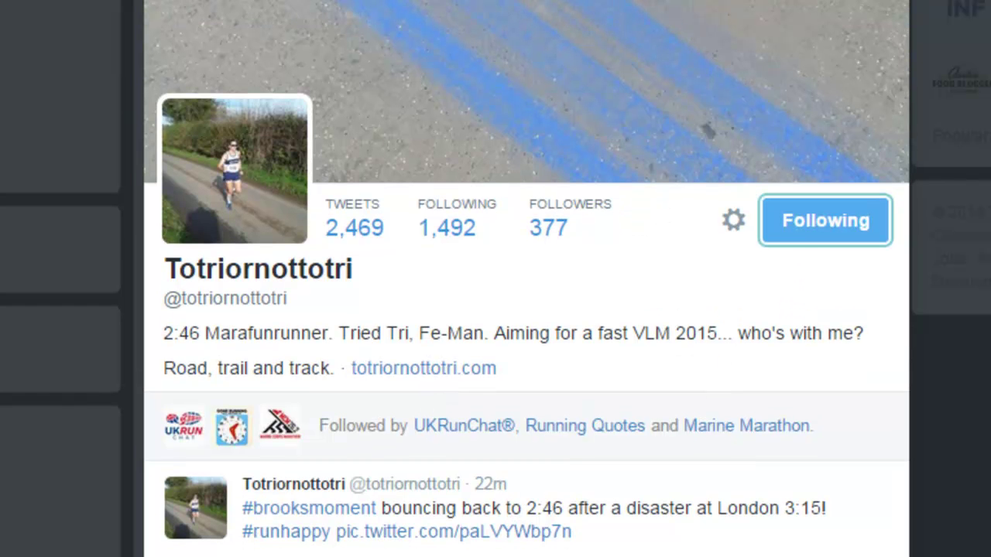
key("Escape")
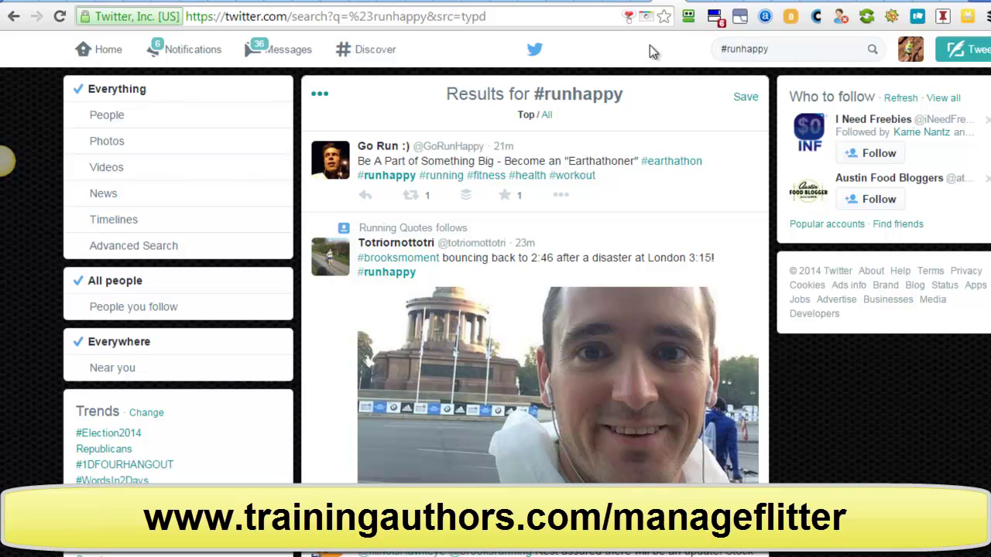
- Switch to the ManageFlitter website at manageflitter.com and look over its home page
left_click(695, 6)
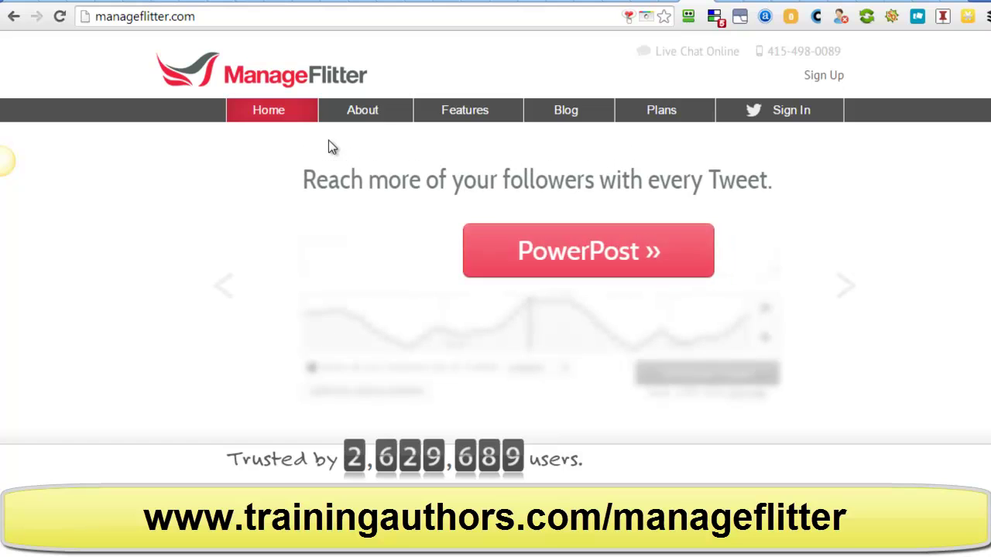
scroll(332, 168, "down", 4)
scroll(329, 168, "down", 9)
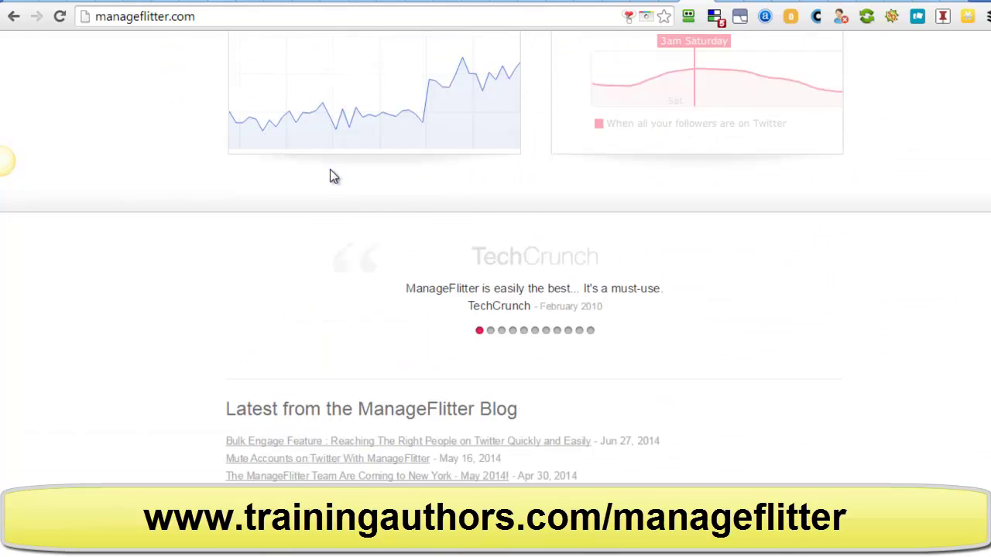
- Open ManageFlitter's plans page and show the Pro plan's pricing by number of Twitter accounts
scroll(330, 168, "up", 3)
scroll(329, 166, "down", 3)
scroll(330, 178, "up", 1)
scroll(333, 186, "down", 1)
left_click(602, 475)
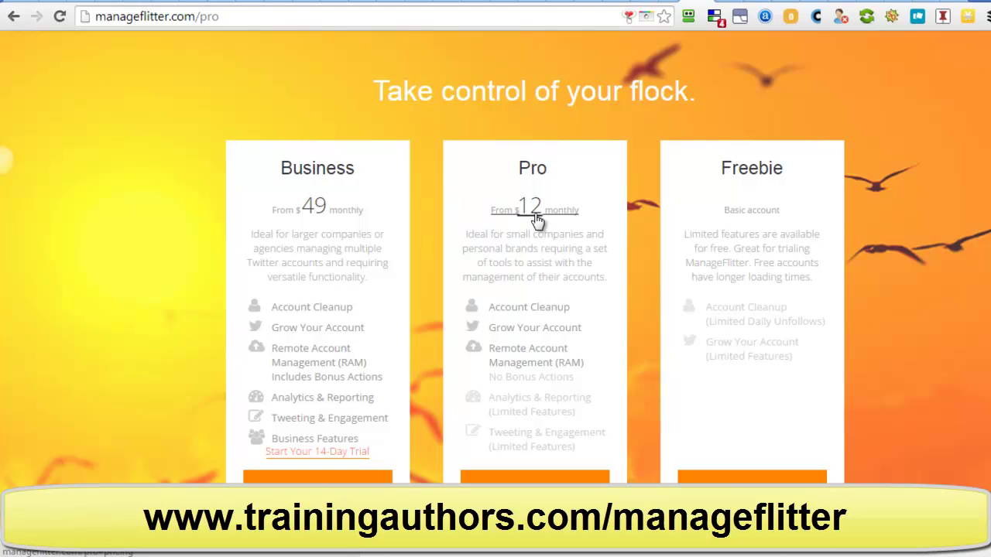
left_click(535, 476)
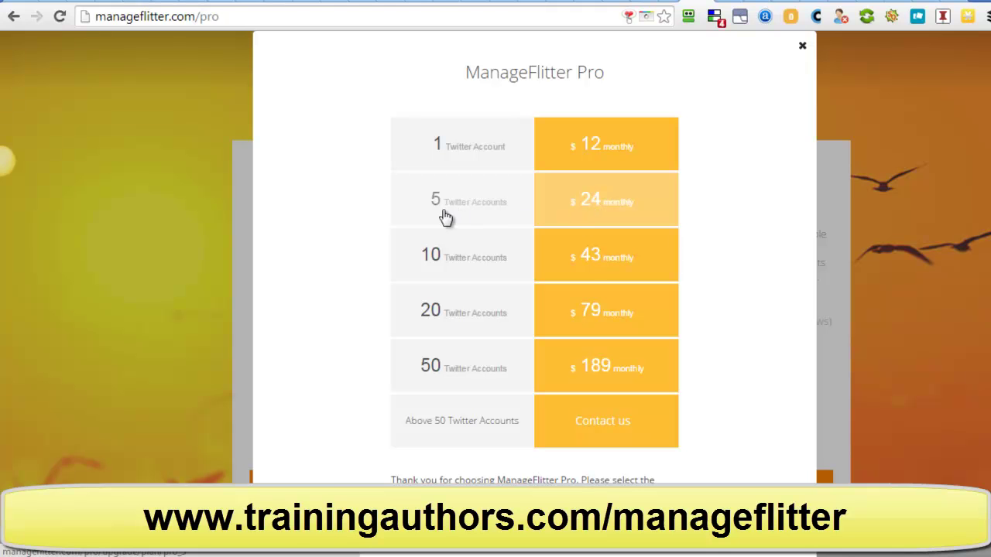
- Close the Pro pricing overview and open the Unfollow page with the accounts that are not following back
left_click(803, 49)
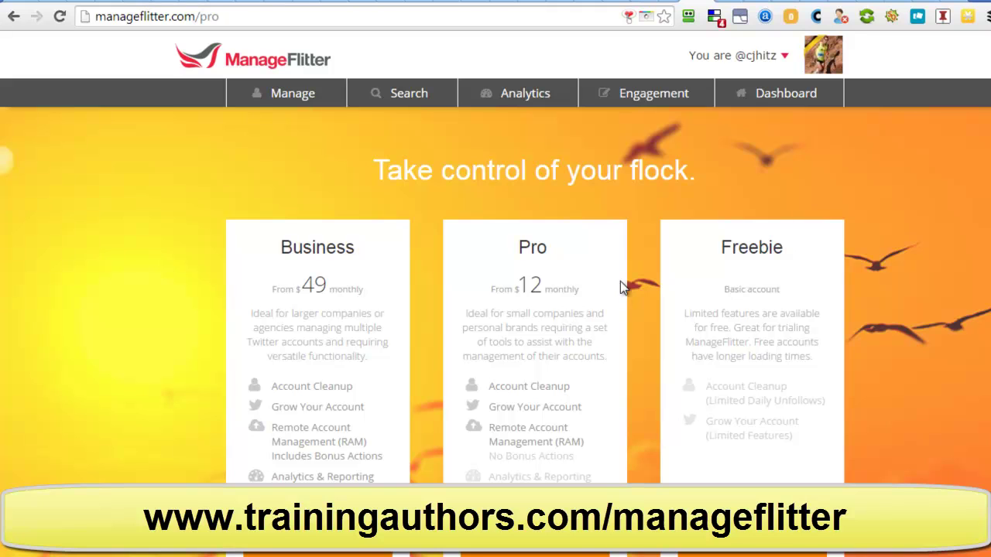
left_click(268, 99)
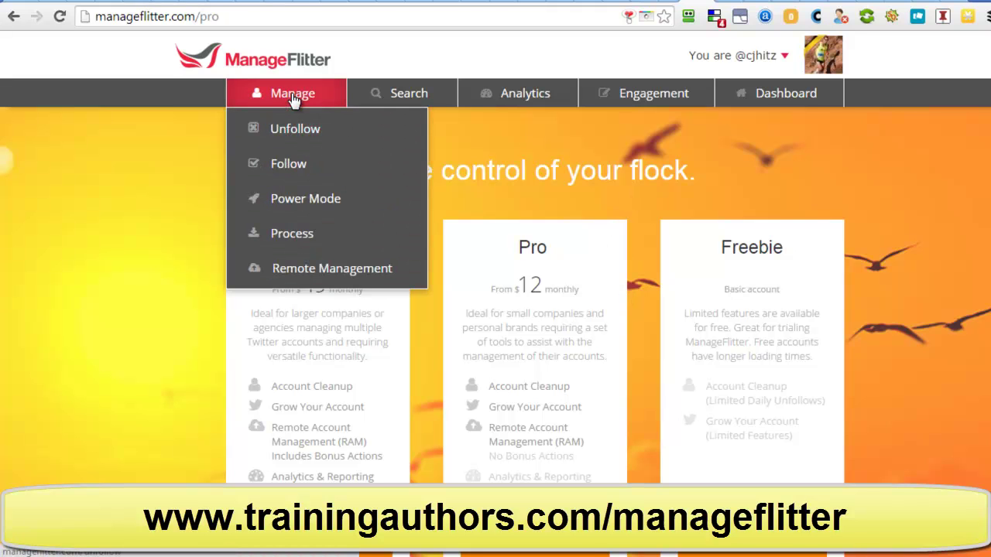
left_click(291, 132)
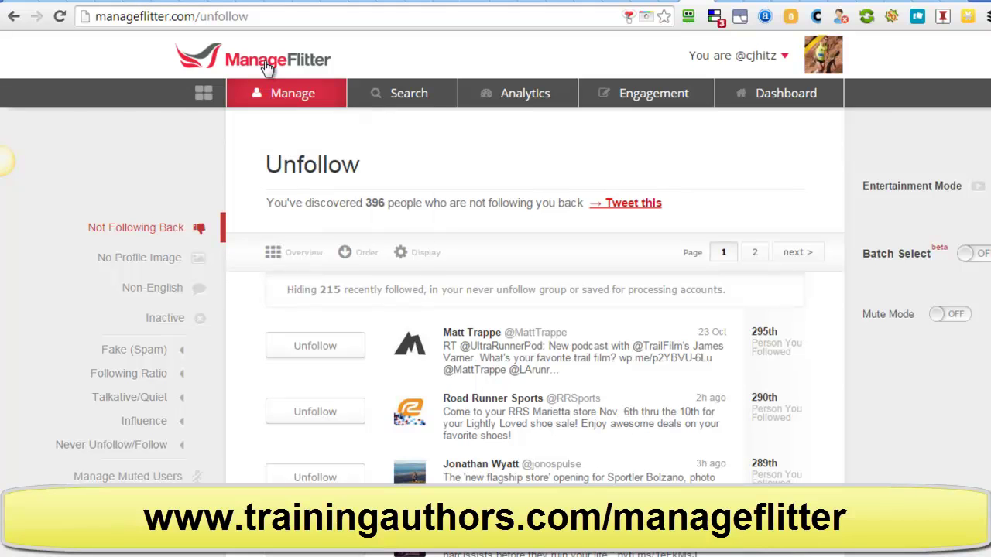
mouse_move(273, 89)
scroll(653, 174, "down", 1)
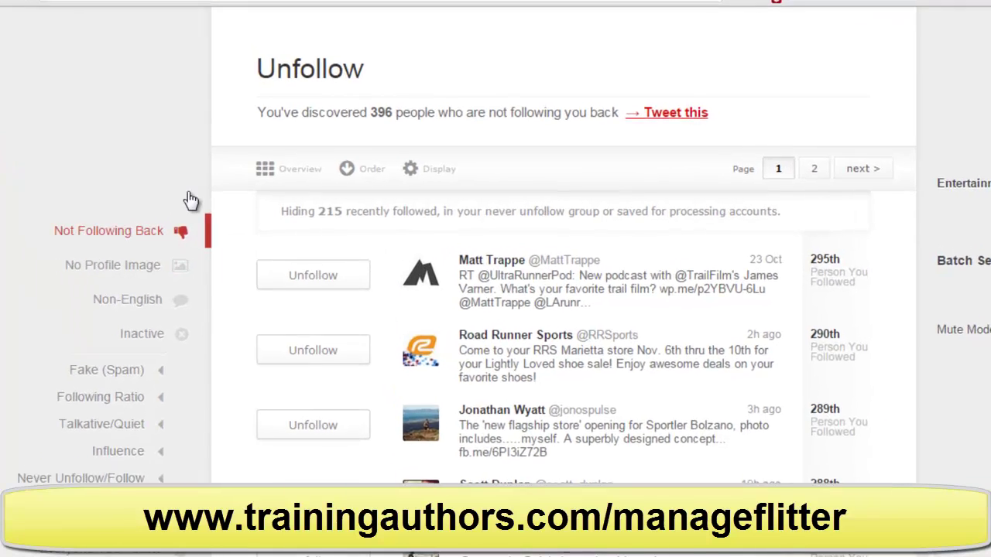
- Look over the Unfollow page's display filters, profile picture overview and list of accounts not following back
left_click(298, 168)
left_click(302, 175)
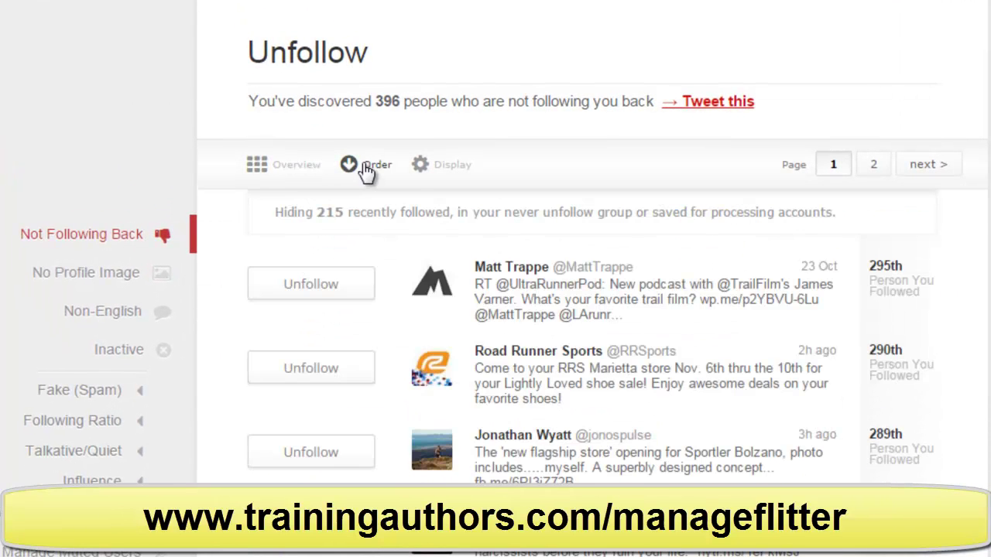
left_click(420, 164)
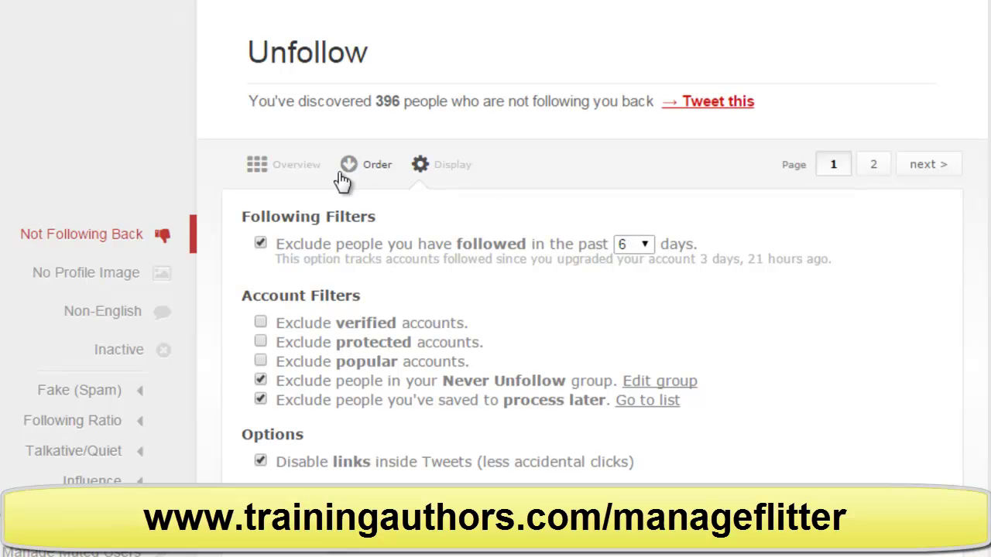
left_click(283, 169)
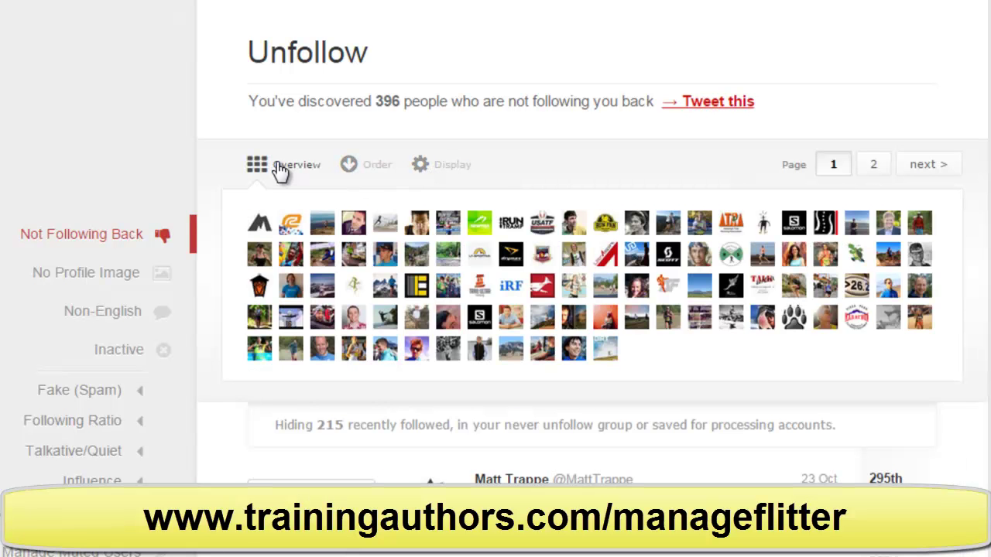
scroll(212, 361, "down", 2)
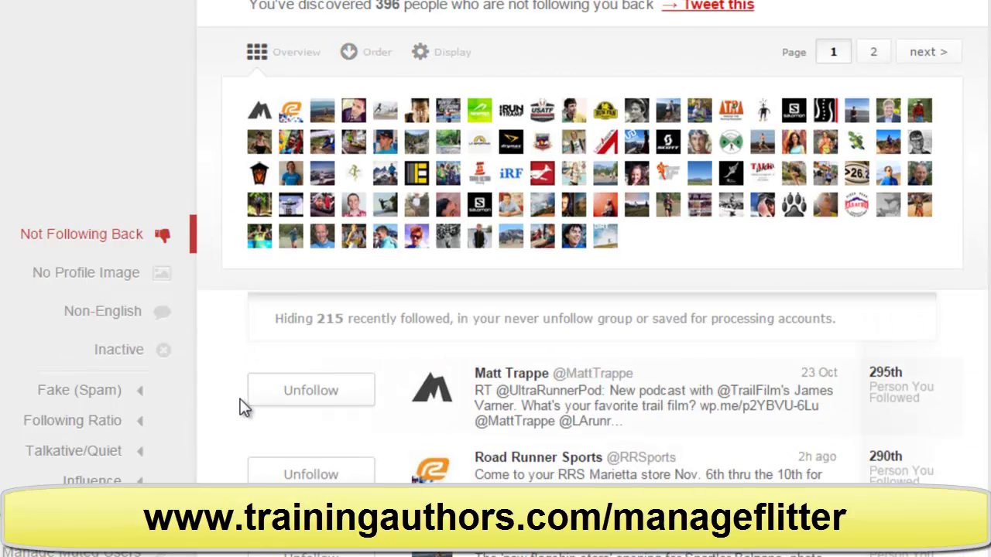
scroll(241, 399, "up", 2)
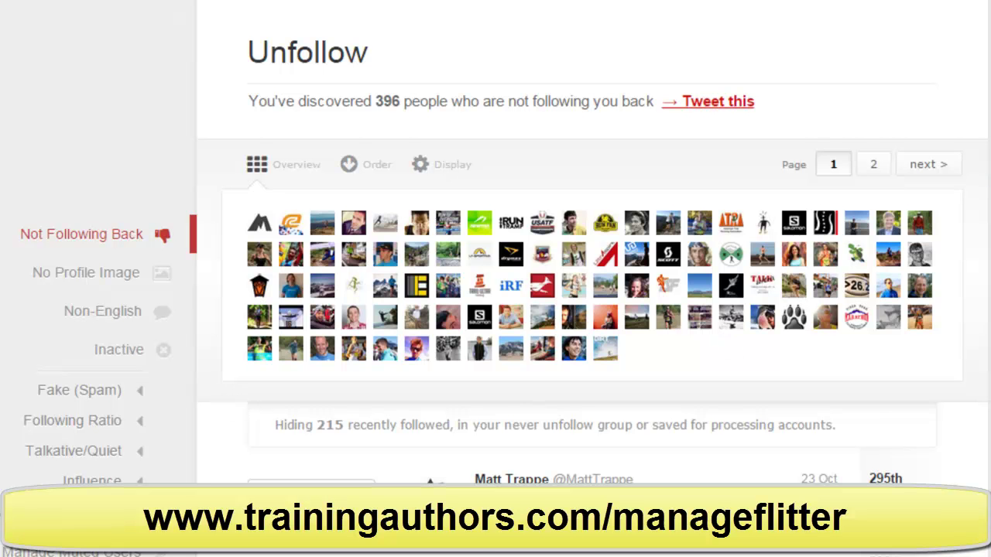
scroll(542, 371, "down", 10)
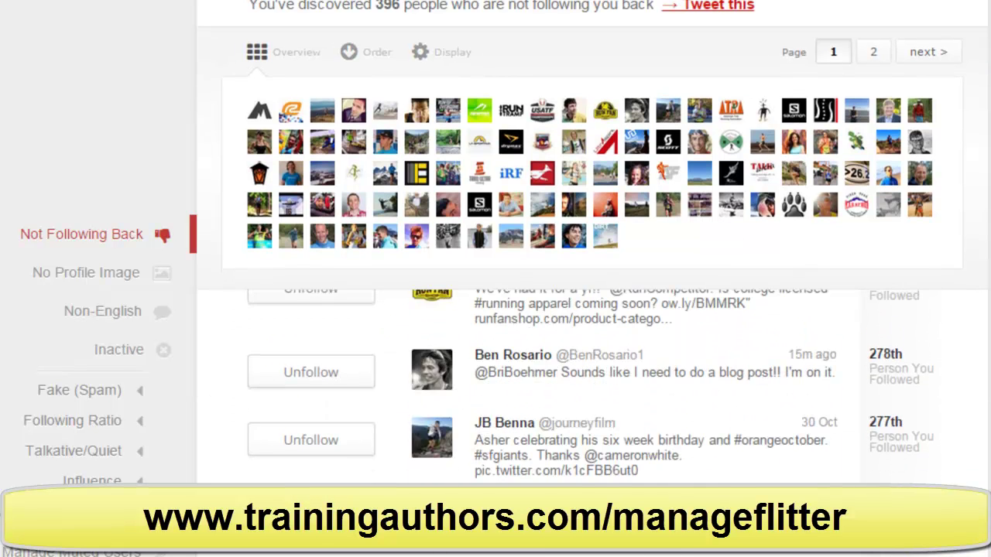
scroll(542, 309, "up", 3)
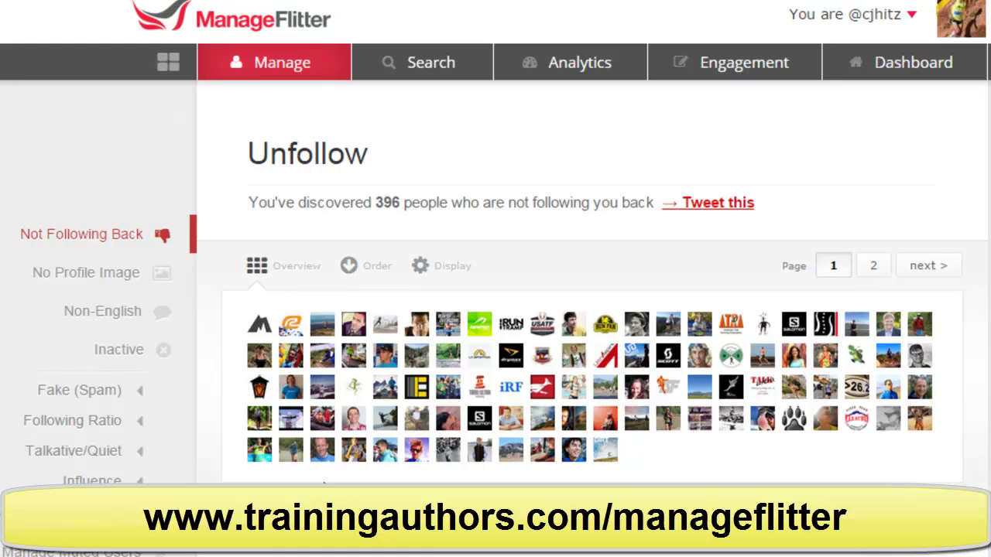
- Open the Follow page and list everyone who follows this account but is not followed back
left_click(256, 66)
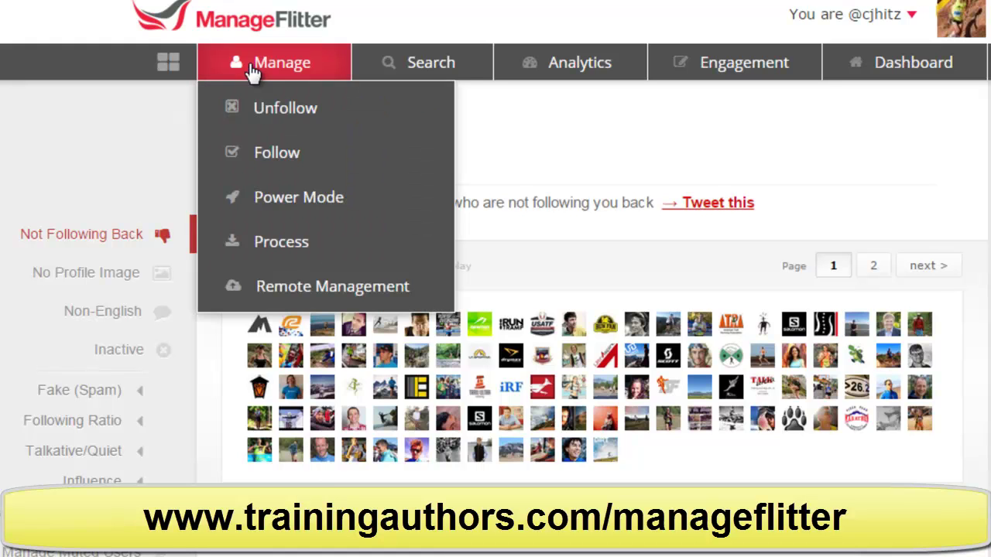
left_click(264, 146)
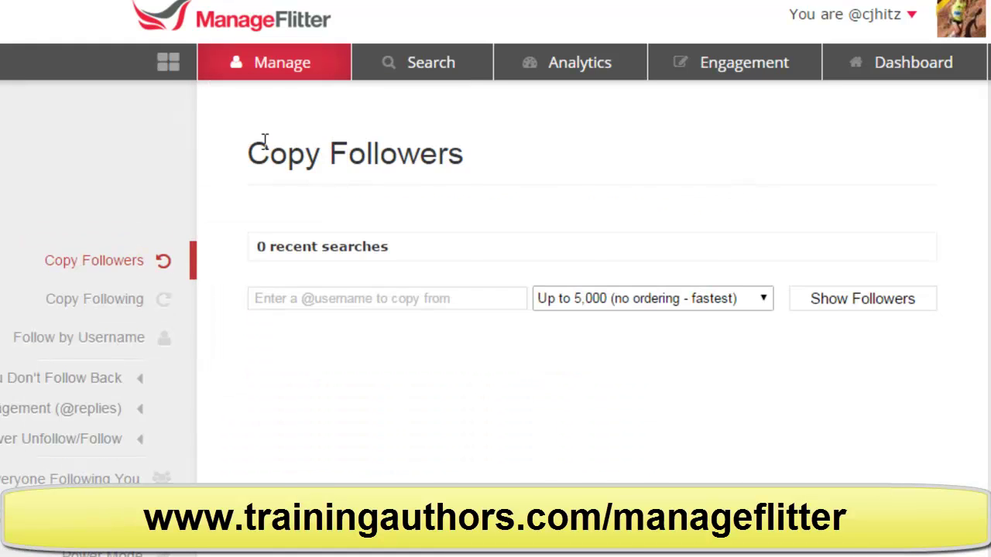
left_click(97, 392)
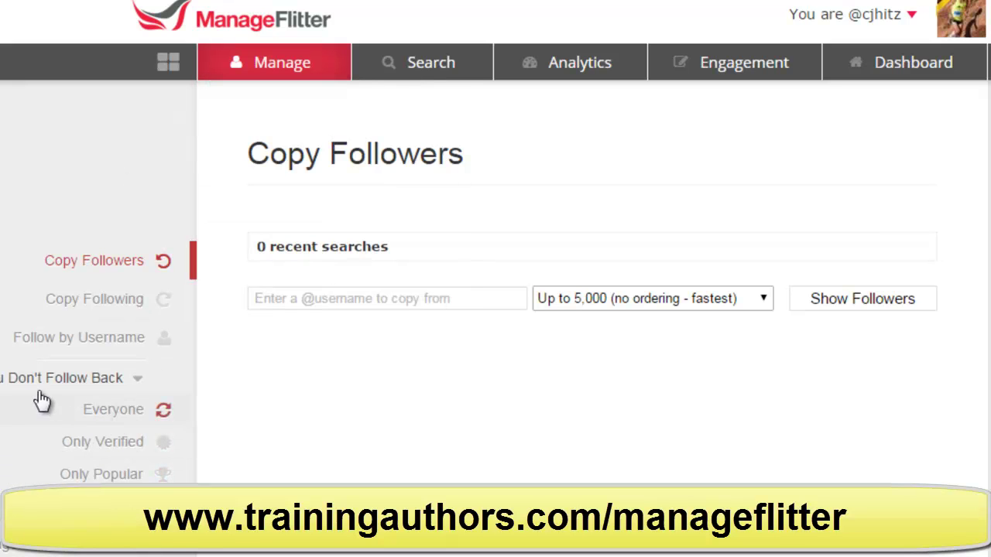
left_click(94, 410)
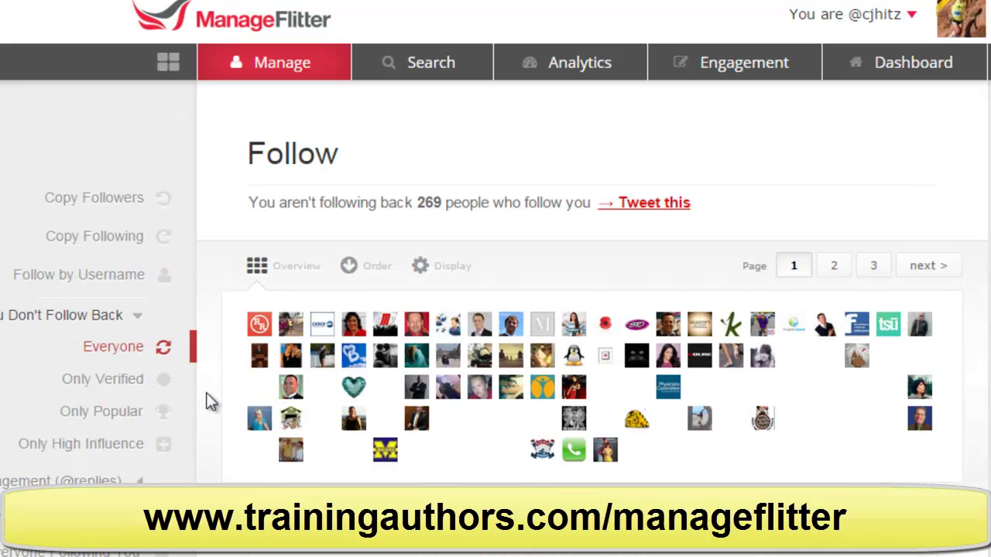
- Follow back a long run of accounts one after another from the first page of the list
scroll(210, 400, "down", 3)
left_click(288, 416)
left_click(288, 416)
left_click(288, 415)
left_click(288, 416)
left_click(288, 416)
left_click(288, 416)
left_click(288, 416)
left_click(288, 416)
left_click(289, 416)
left_click(288, 416)
left_click(288, 415)
left_click(288, 416)
left_click(288, 416)
left_click(288, 416)
left_click(288, 416)
left_click(288, 415)
left_click(288, 416)
left_click(288, 416)
left_click(288, 416)
left_click(288, 416)
left_click(288, 416)
left_click(288, 416)
left_click(288, 416)
left_click(288, 416)
left_click(288, 416)
left_click(288, 416)
left_click(288, 416)
left_click(288, 416)
left_click(288, 416)
scroll(231, 441, "up", 3)
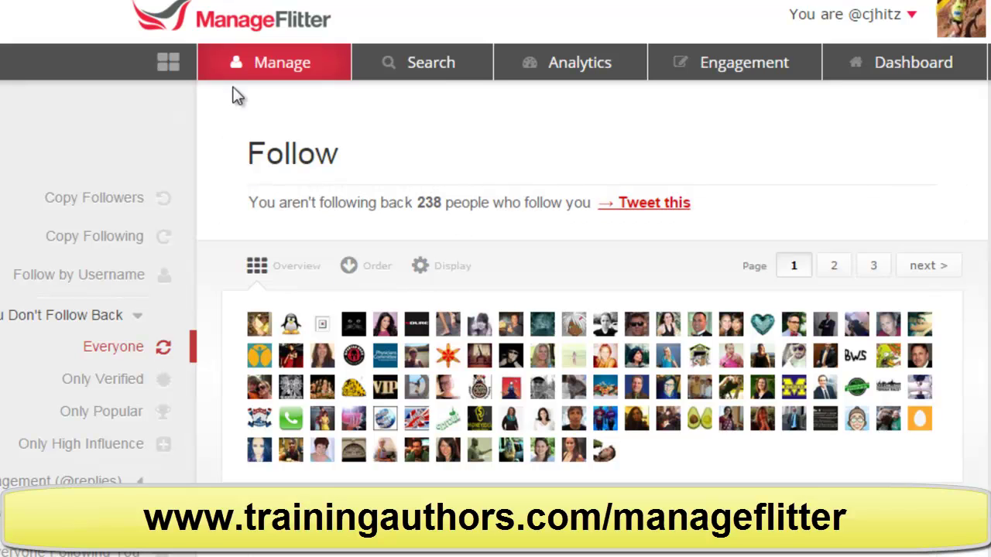
- Open Power Mode and load the saved "Runner in bio" filter with its matching accounts
mouse_move(266, 62)
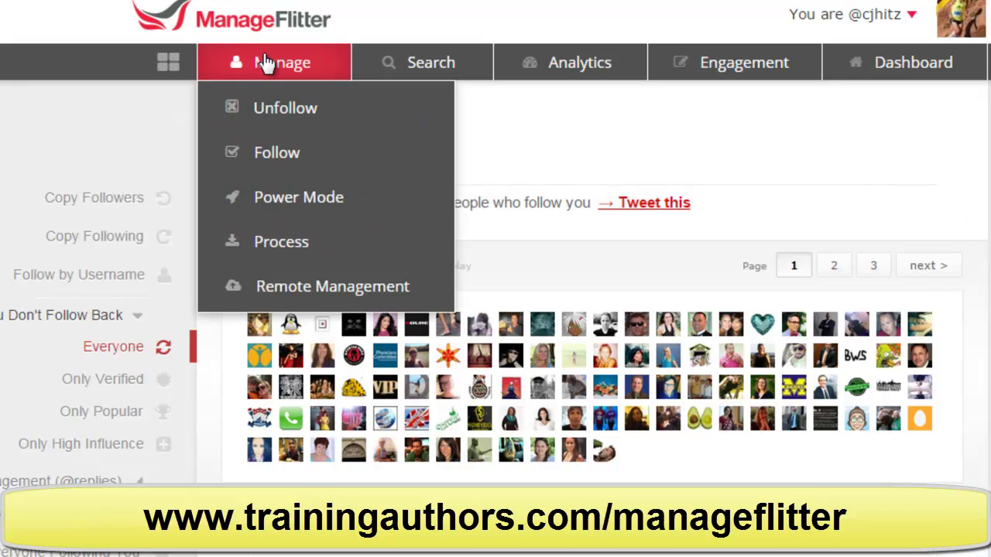
left_click(285, 198)
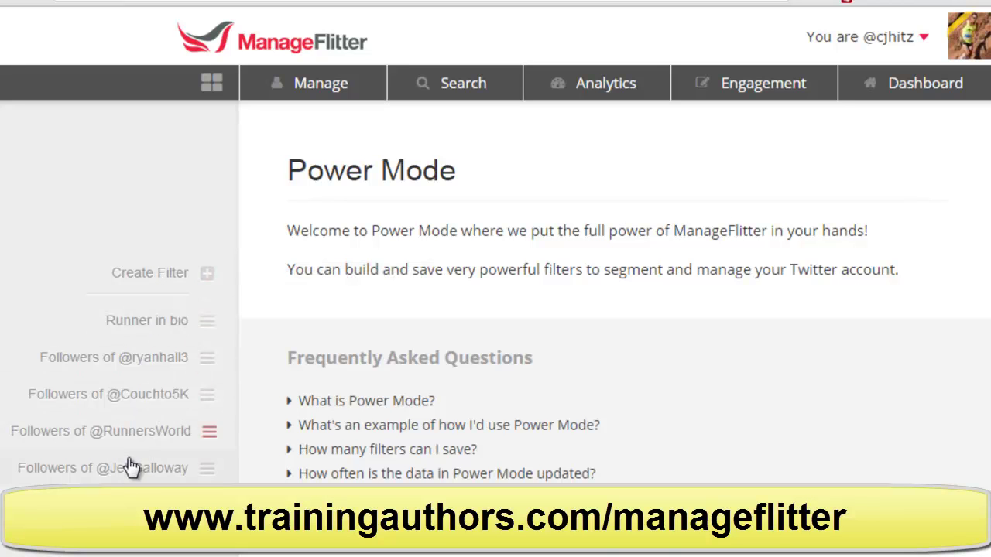
left_click(150, 331)
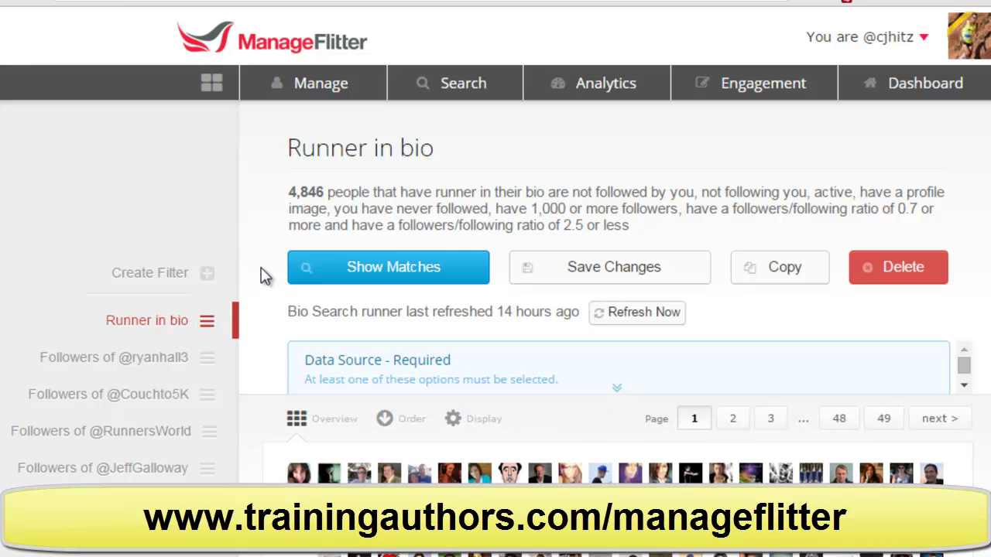
scroll(263, 276, "down", 2)
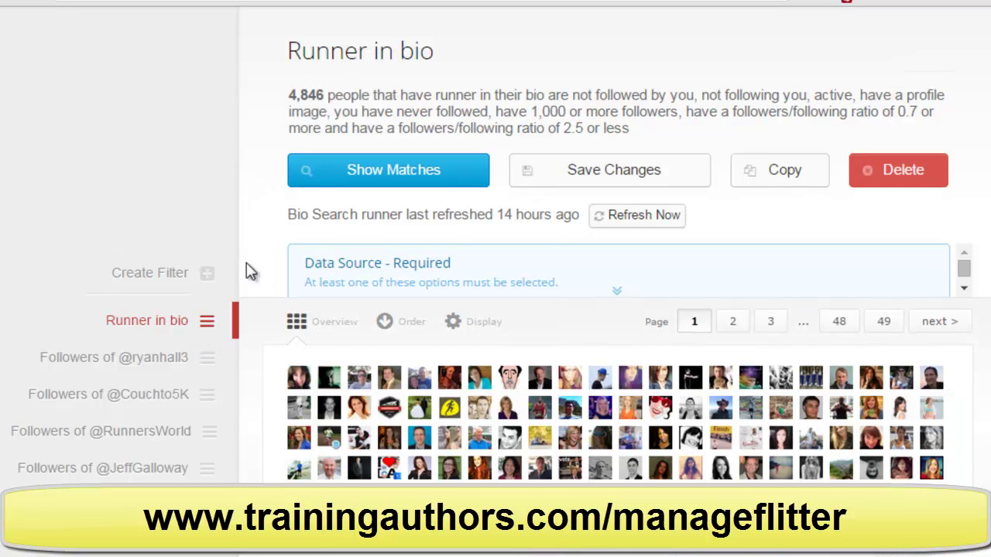
- Expand the filter's options and examine its data sources, bio search and optional criteria through the follower and tweet ranges
left_click(612, 288)
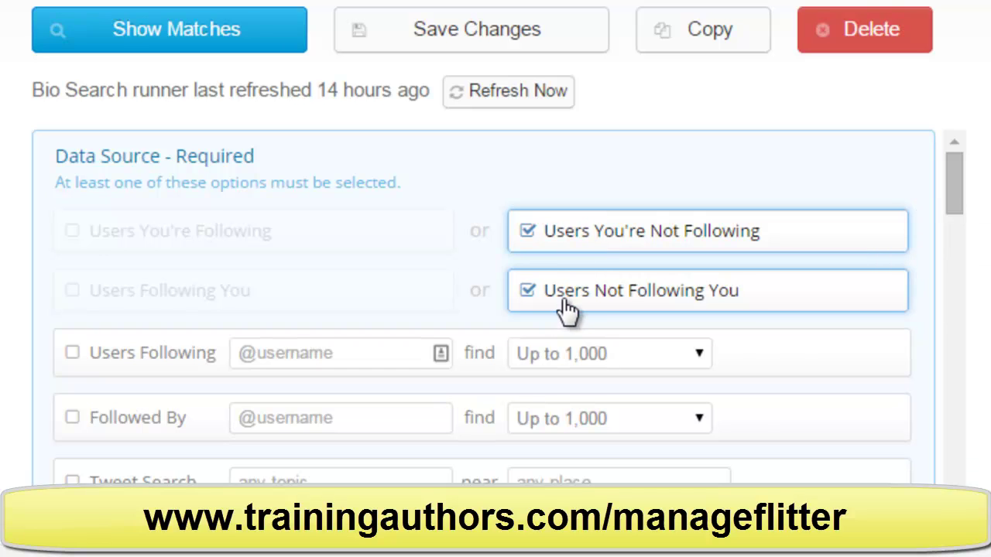
scroll(143, 255, "down", 2)
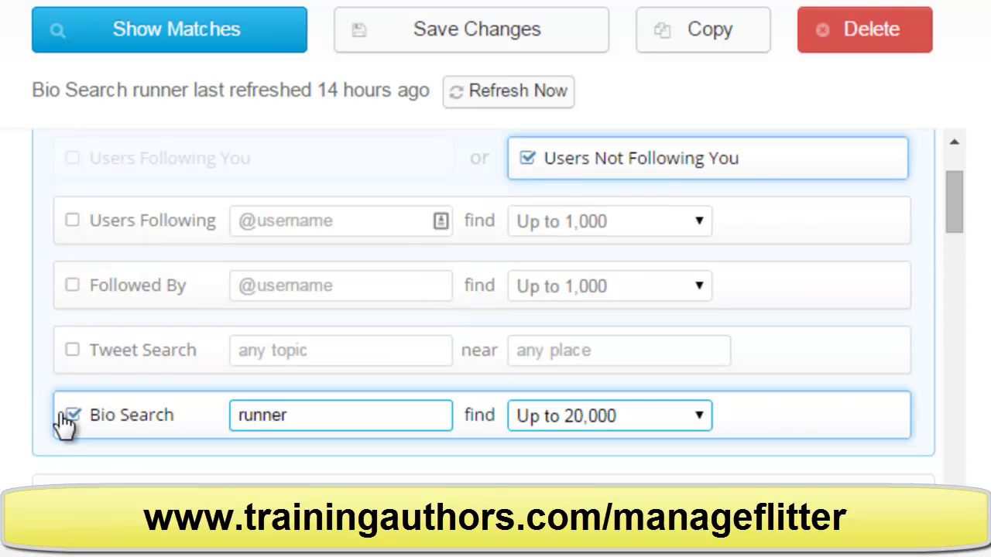
scroll(136, 279, "down", 2)
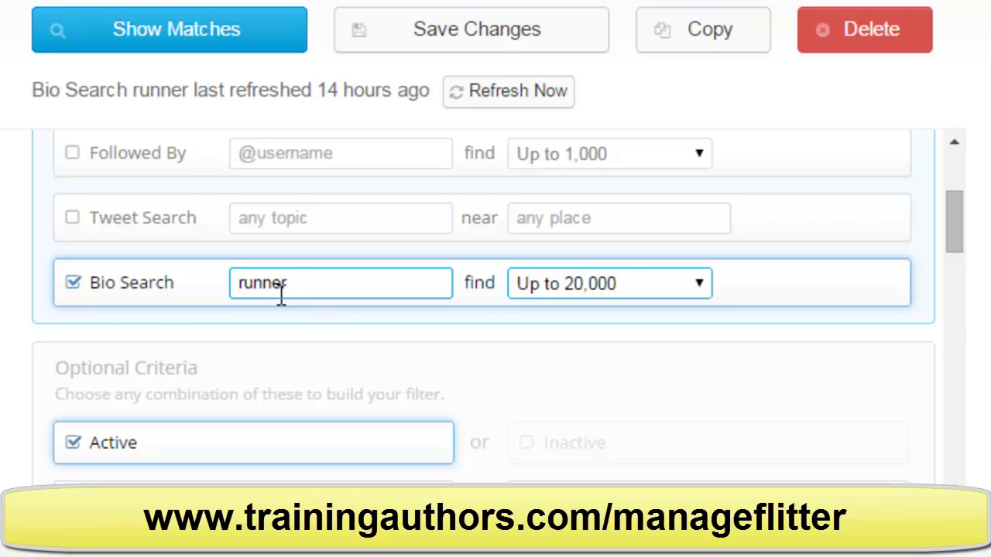
left_click(210, 39)
scroll(270, 282, "down", 2)
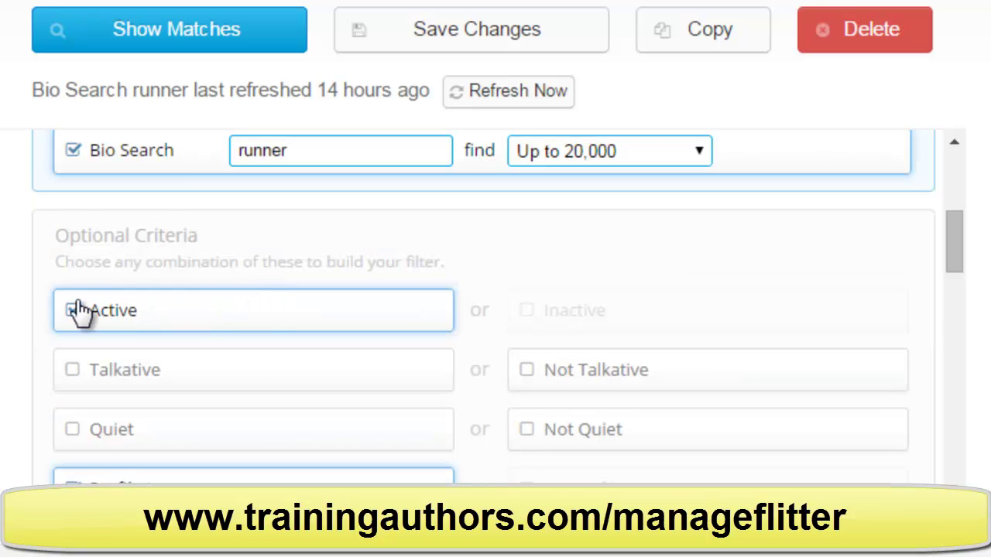
scroll(266, 310, "down", 2)
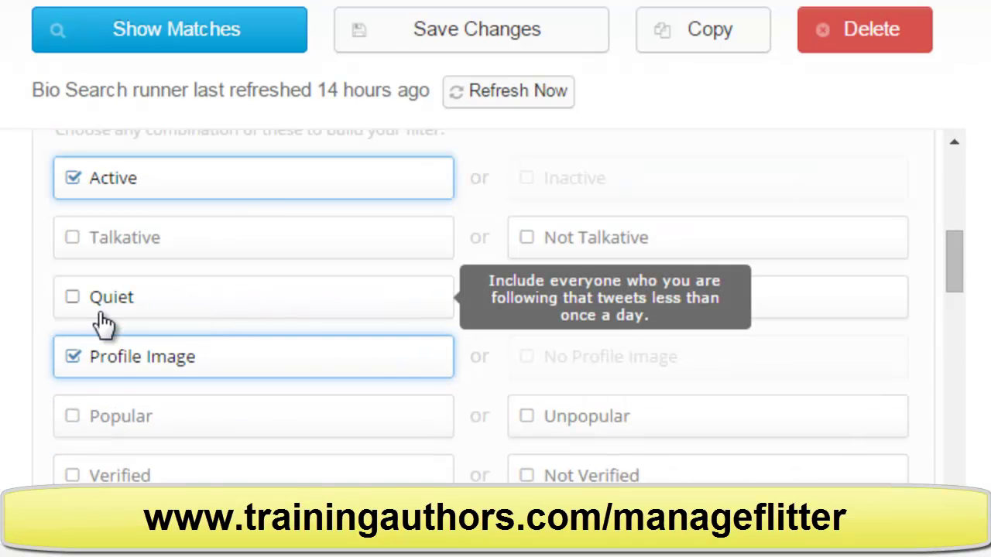
scroll(247, 296, "down", 8)
scroll(252, 298, "down", 4)
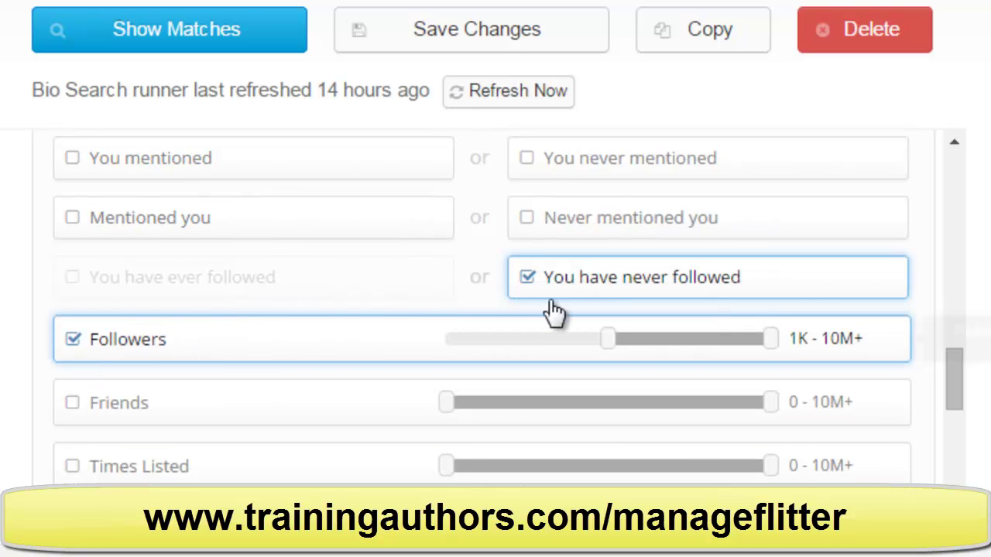
scroll(356, 319, "down", 4)
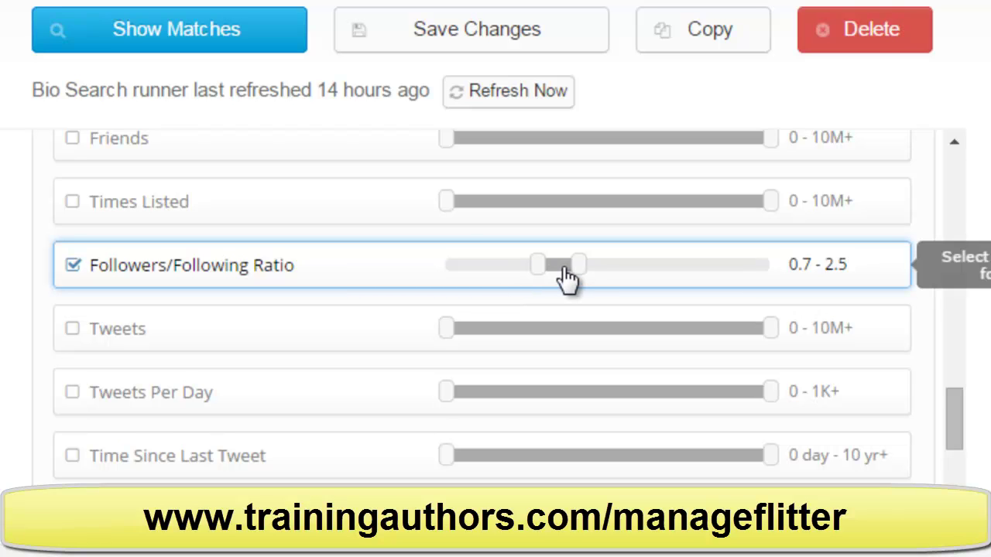
scroll(298, 310, "down", 6)
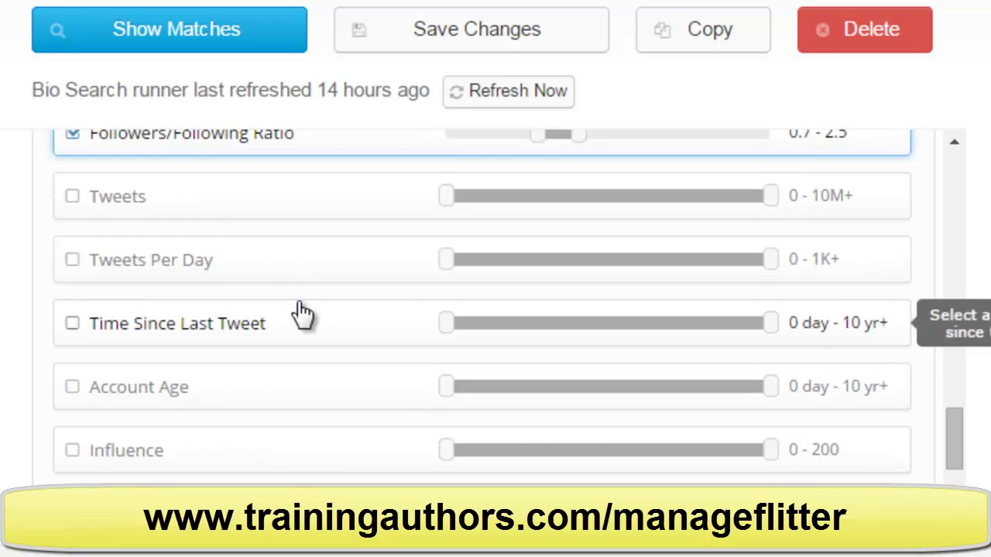
- Go back over the filter's optional criteria, including profile image, never followed and follower range, and collapse the filter options
scroll(293, 332, "up", 4)
scroll(291, 340, "up", 4)
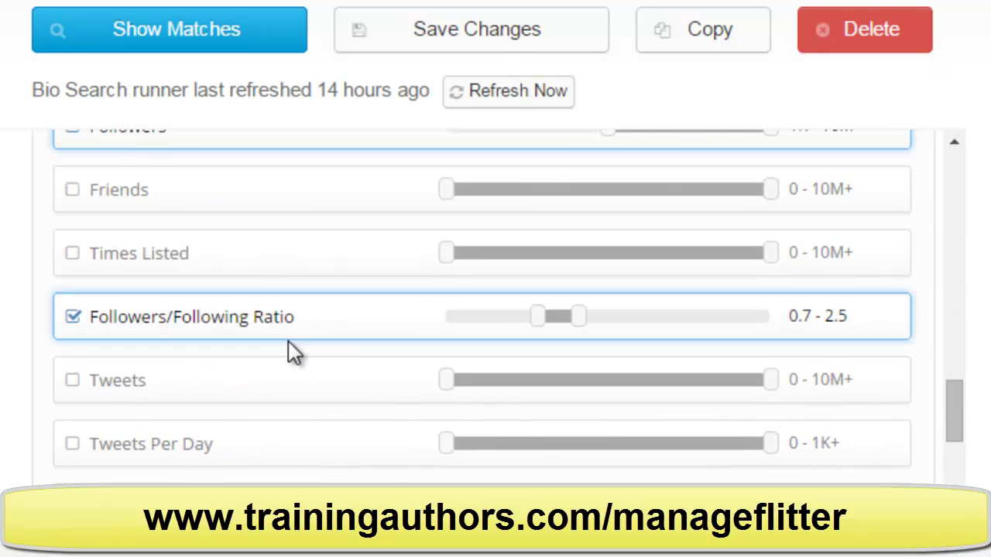
scroll(284, 325, "up", 2)
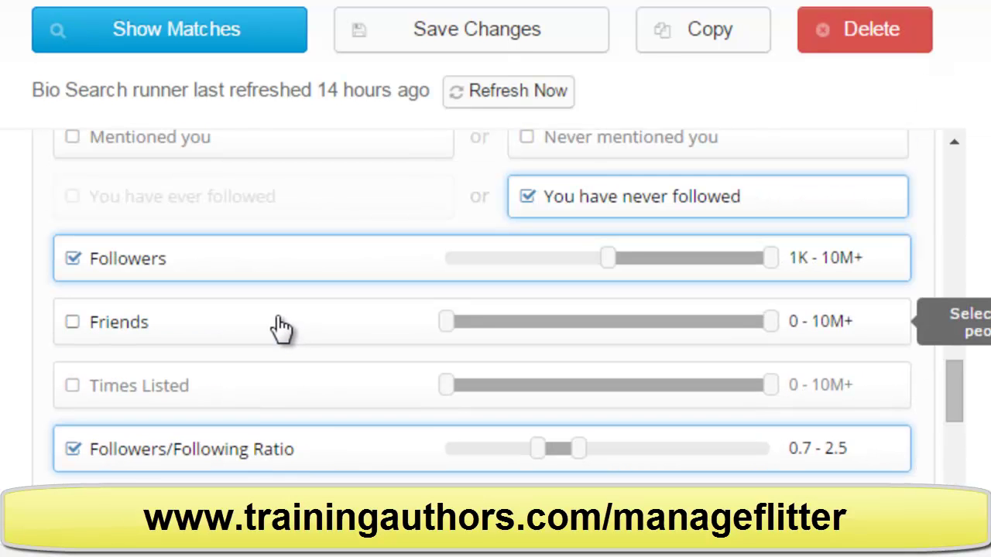
scroll(278, 325, "up", 10)
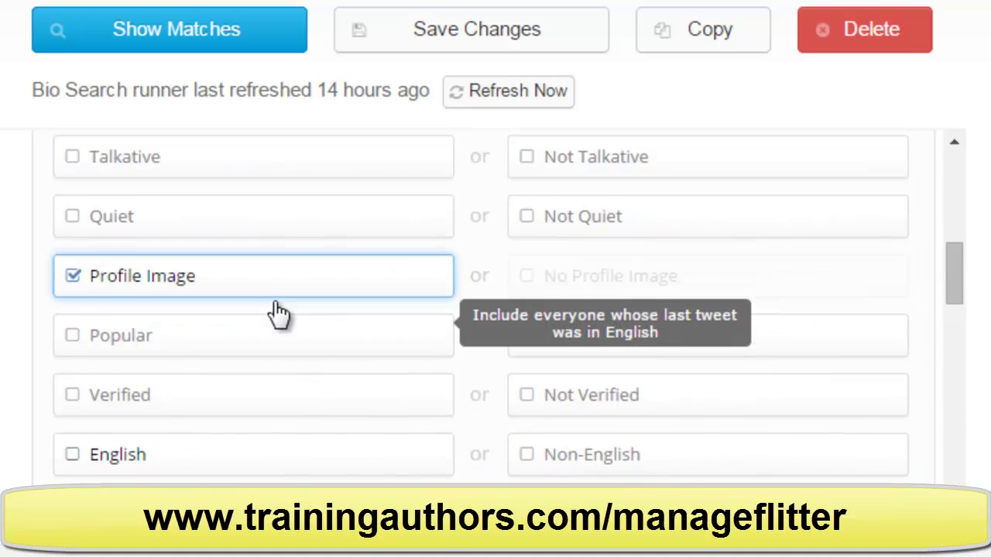
mouse_move(104, 296)
scroll(486, 405, "down", 5)
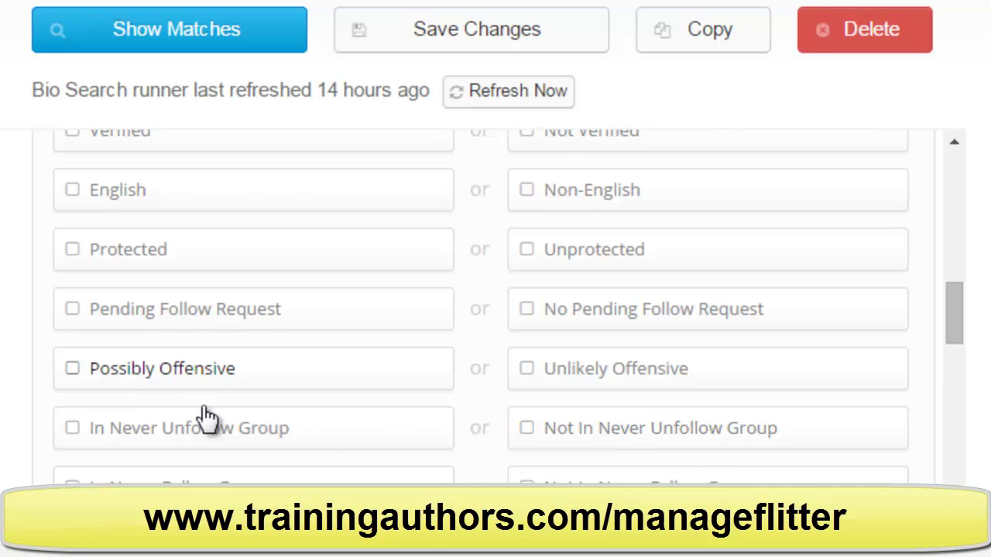
scroll(232, 410, "down", 2)
scroll(260, 399, "down", 5)
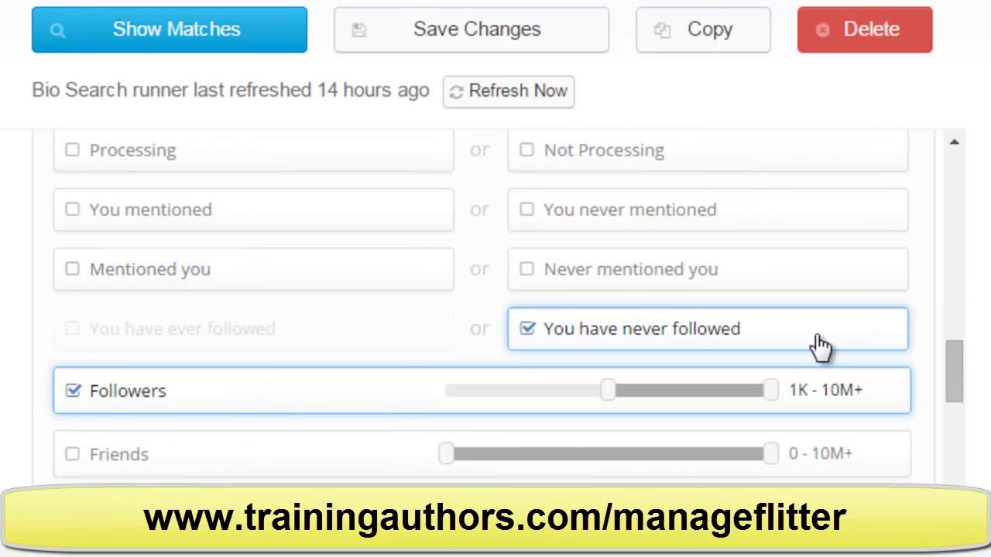
left_click_drag(959, 393, 973, 165)
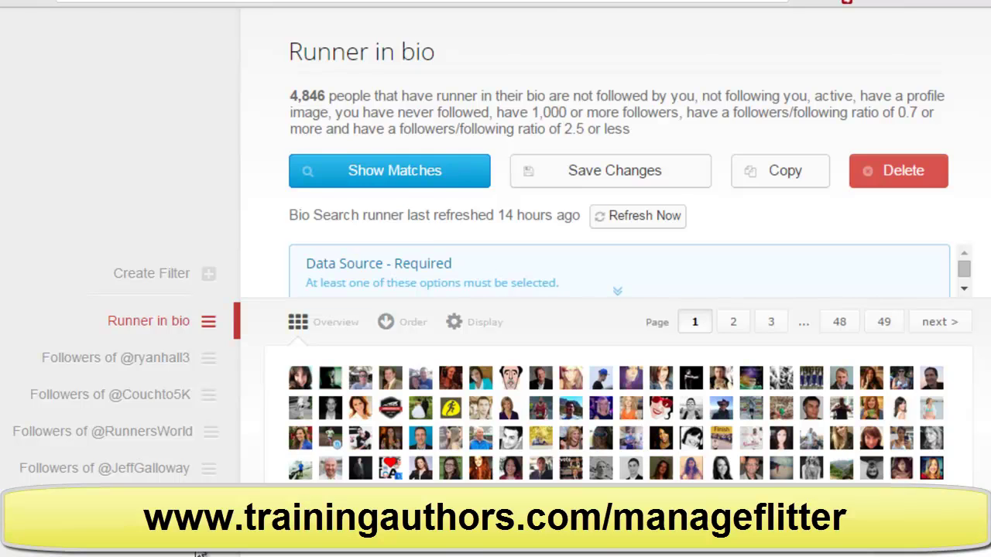
- Follow a run of accounts one after another from the first page of the "Runner in bio" matches
scroll(200, 554, "down", 3)
left_click(354, 403)
left_click(354, 402)
left_click(354, 403)
left_click(354, 403)
left_click(354, 402)
left_click(354, 403)
left_click(354, 402)
left_click(353, 403)
left_click(354, 402)
left_click(354, 402)
left_click(354, 403)
left_click(354, 403)
left_click(354, 402)
left_click(354, 403)
left_click(353, 402)
left_click(354, 403)
left_click(354, 403)
left_click(354, 403)
left_click(354, 403)
left_click(354, 402)
left_click(354, 403)
left_click(354, 403)
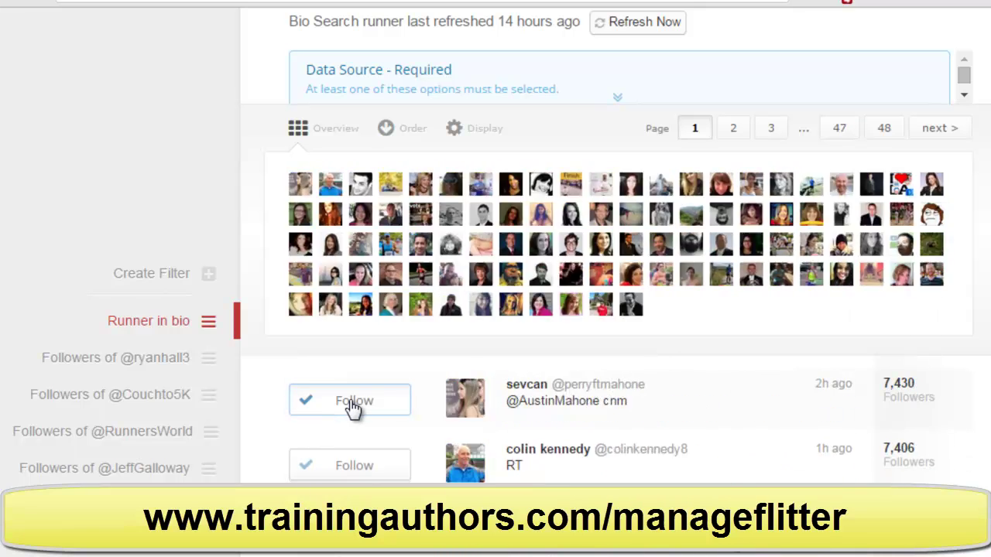
- Follow a further series of accounts in the "Runner in bio" matches and view the profile details of the next listed accounts
left_click(354, 403)
left_click(354, 403)
left_click(354, 406)
left_click(354, 407)
left_click(354, 407)
left_click(354, 407)
left_click(354, 406)
left_click(353, 407)
left_click(354, 407)
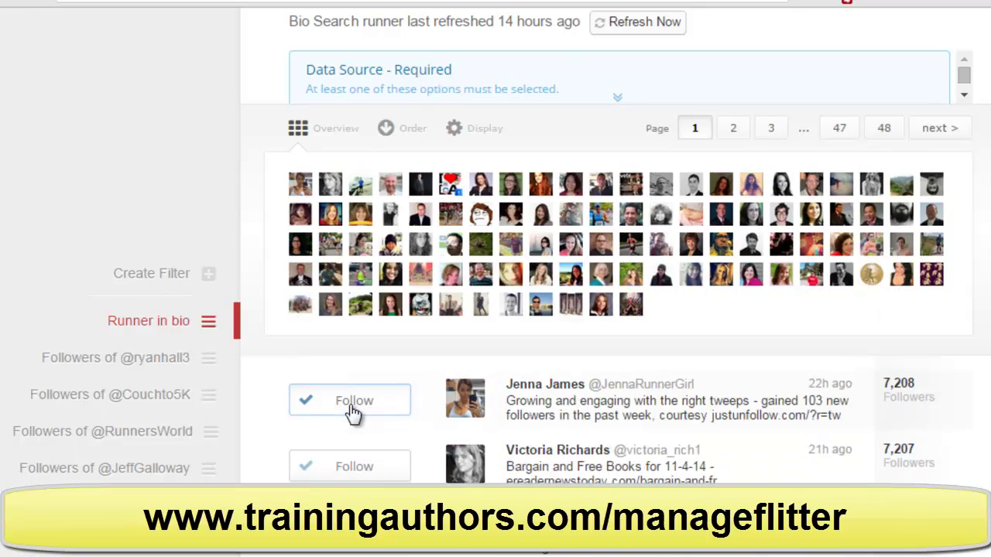
left_click(354, 406)
left_click(354, 406)
left_click(354, 407)
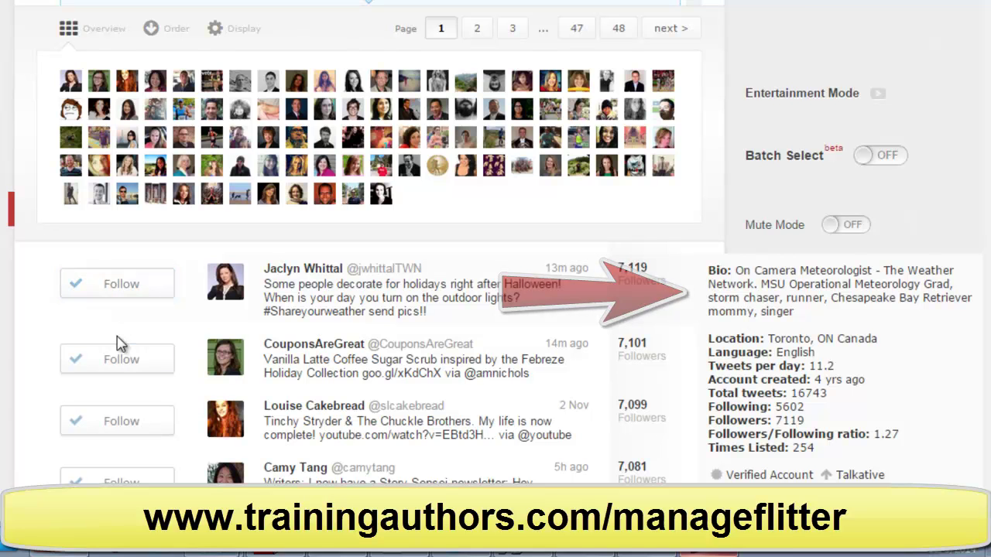
mouse_move(122, 361)
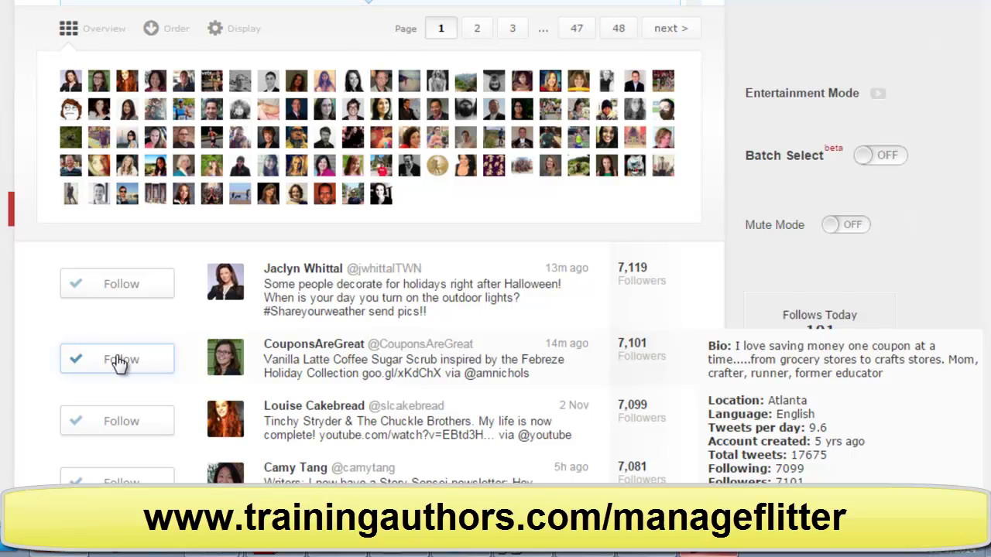
mouse_move(67, 284)
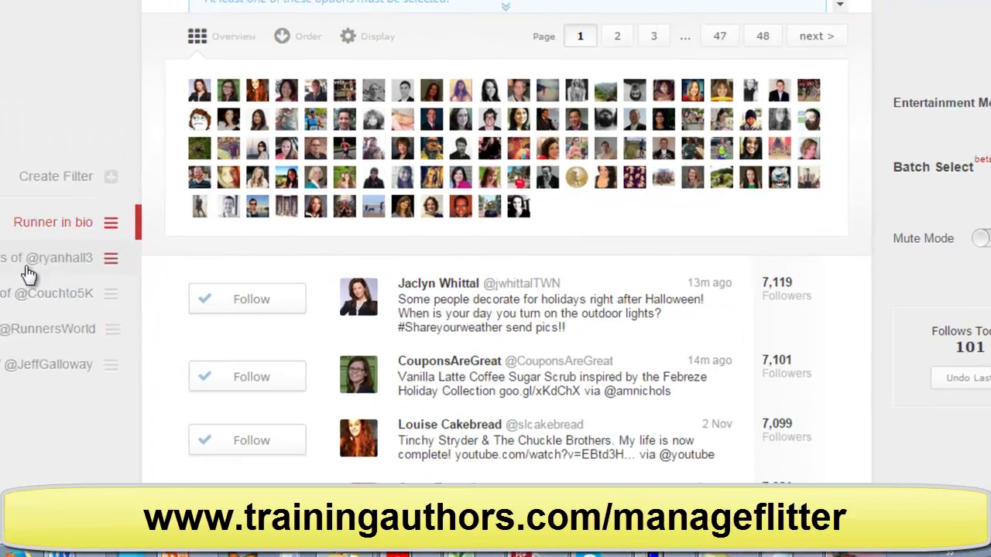
left_click(124, 285)
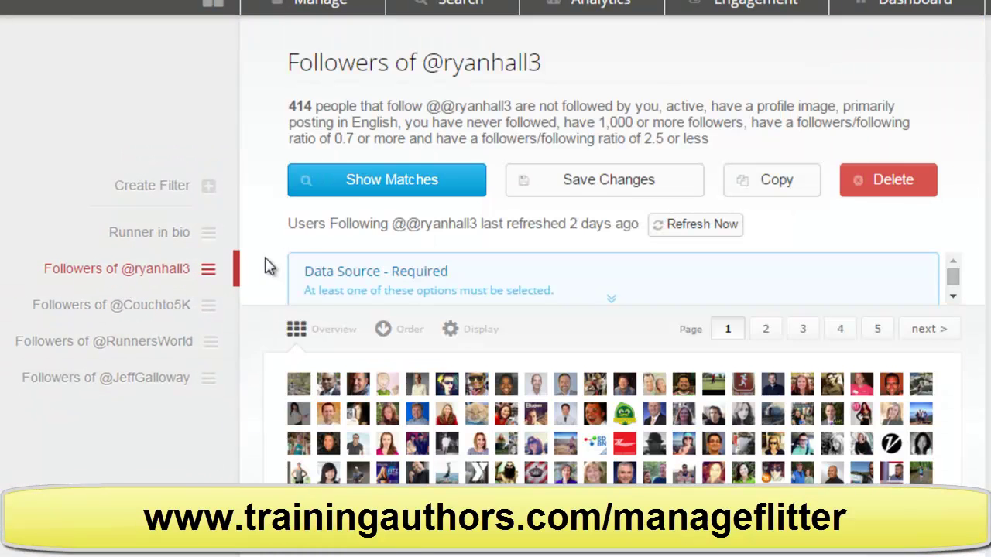
left_click(352, 273)
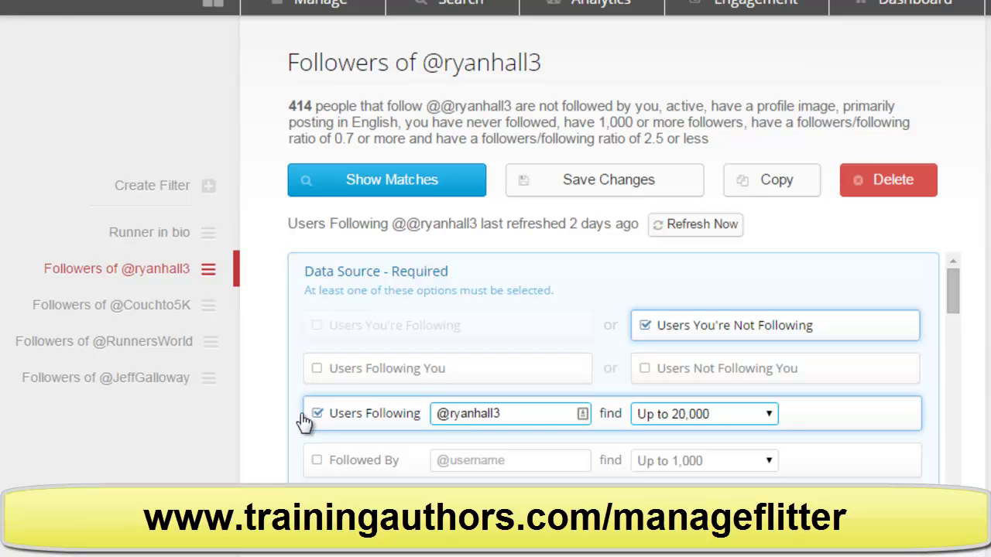
scroll(261, 371, "down", 3)
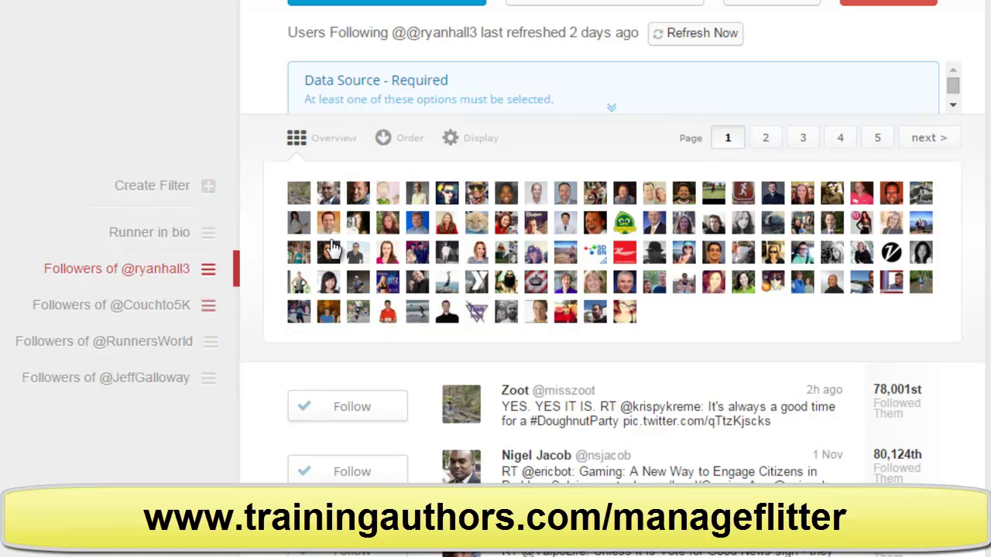
scroll(336, 251, "up", 3)
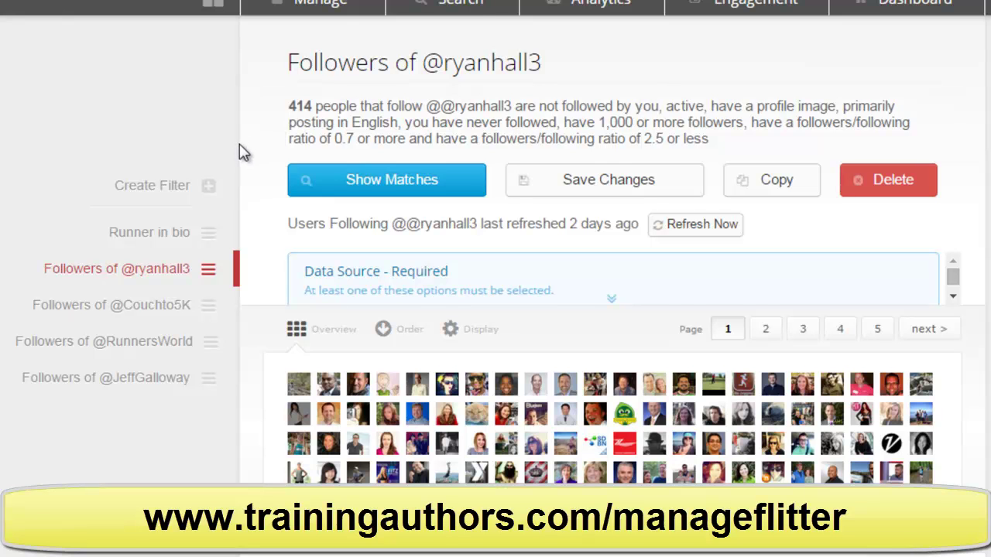
- Review the Unfollow page's accounts not following back and the Follow page's You Don't Follow Back list for Everyone
left_click(313, 6)
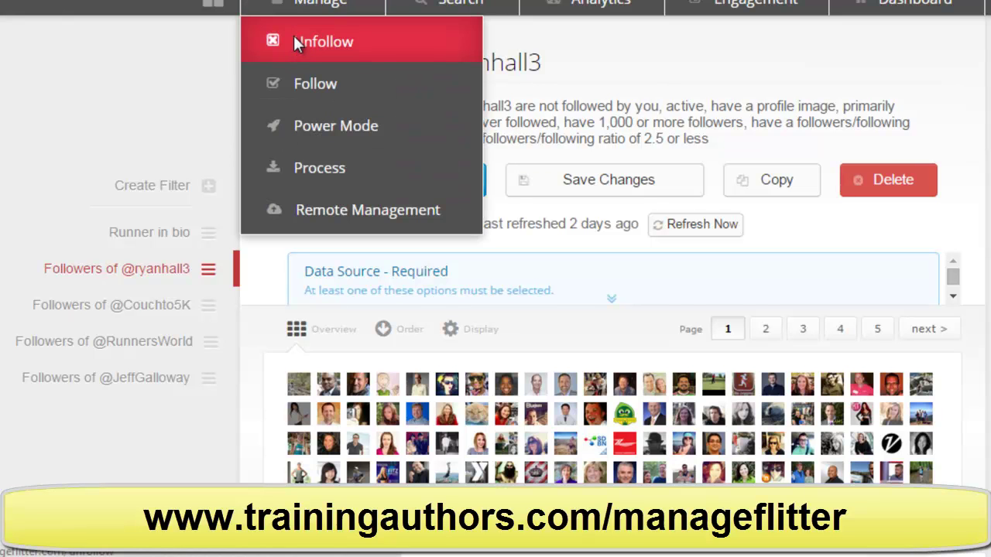
left_click(296, 40)
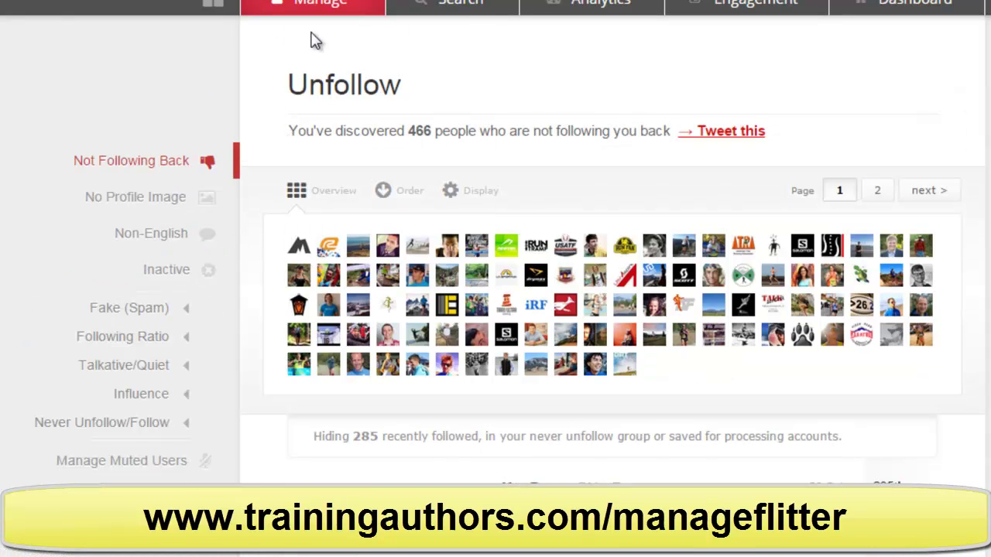
left_click(314, 6)
left_click(297, 89)
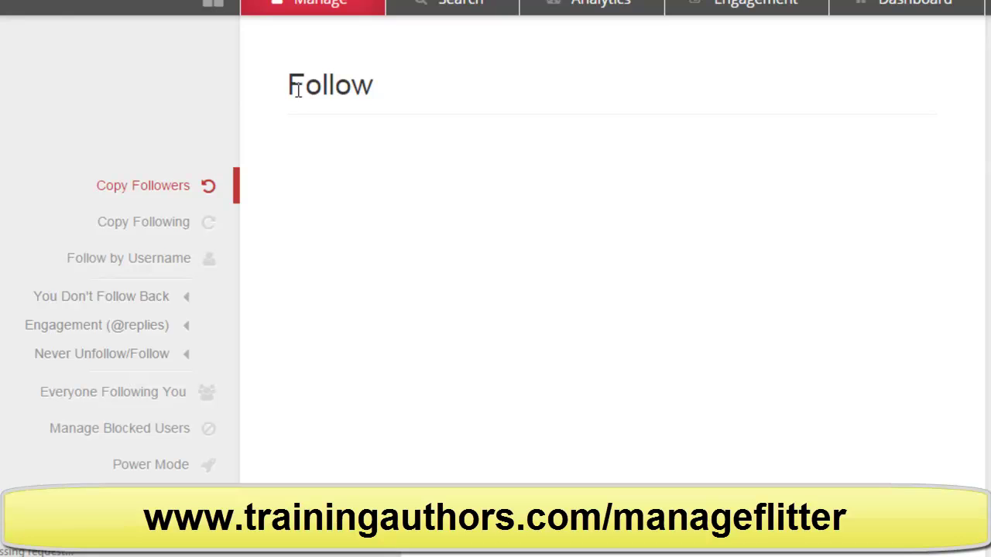
left_click(149, 302)
left_click(161, 328)
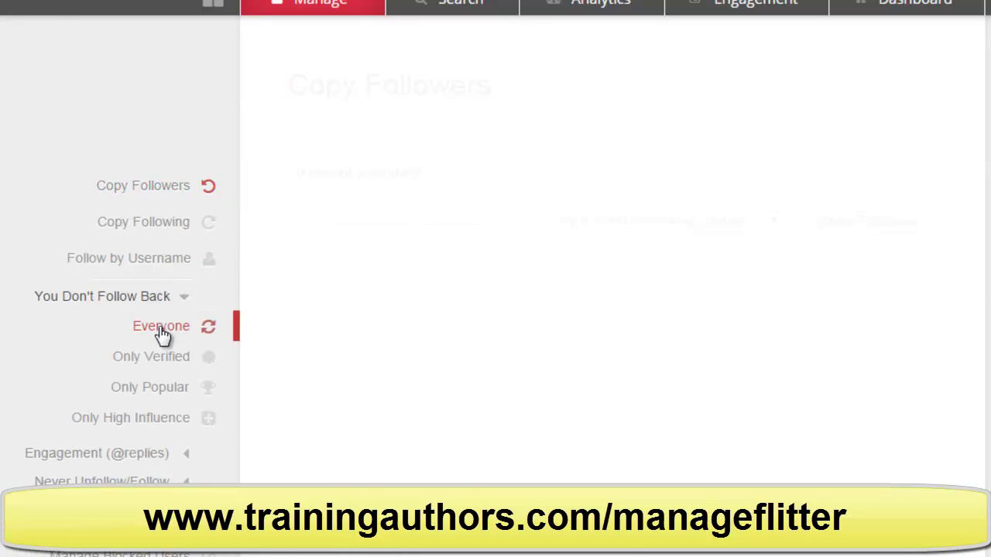
scroll(255, 409, "down", 4)
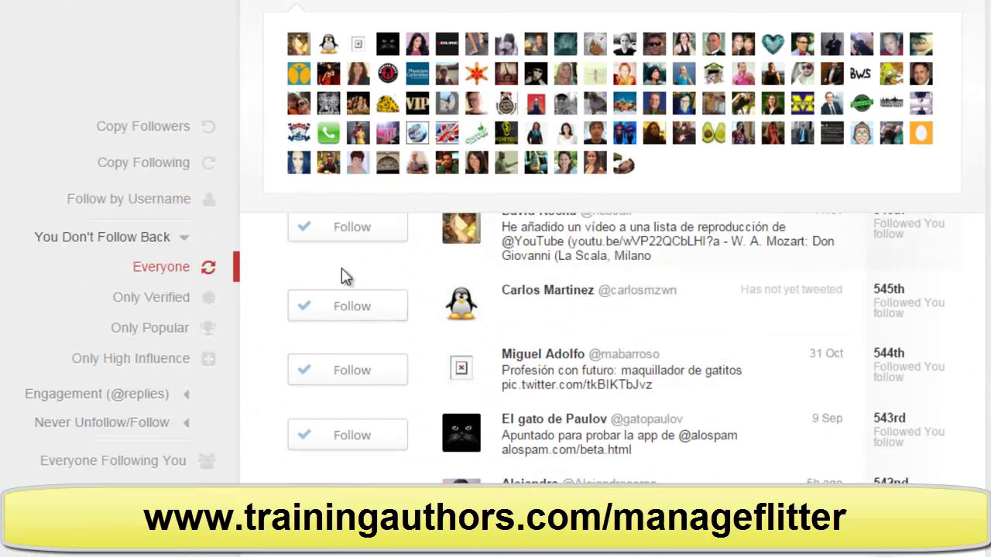
scroll(220, 15, "up", 3)
- Return to Power Mode and load the matches of the saved "Runner in bio" filter
left_click(318, 4)
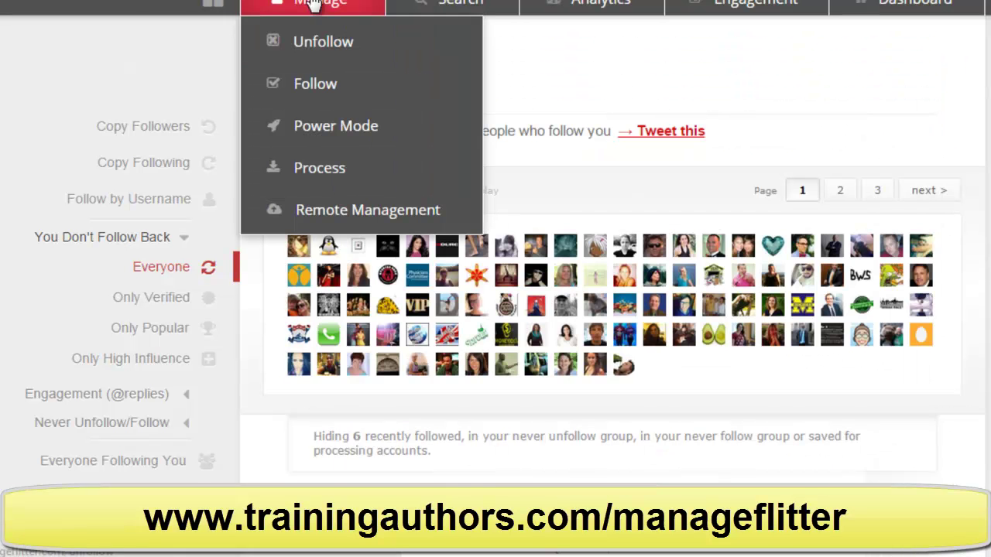
left_click(302, 132)
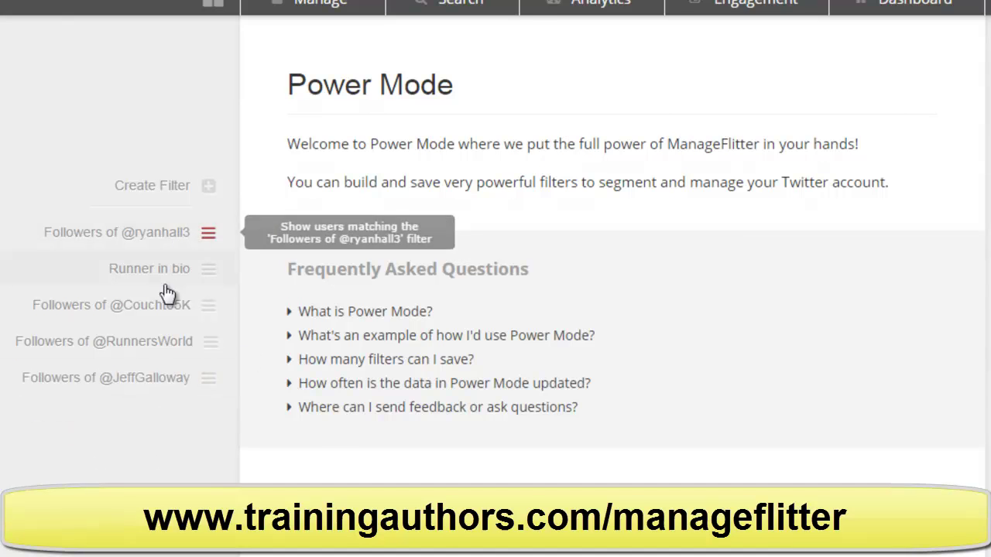
left_click(219, 272)
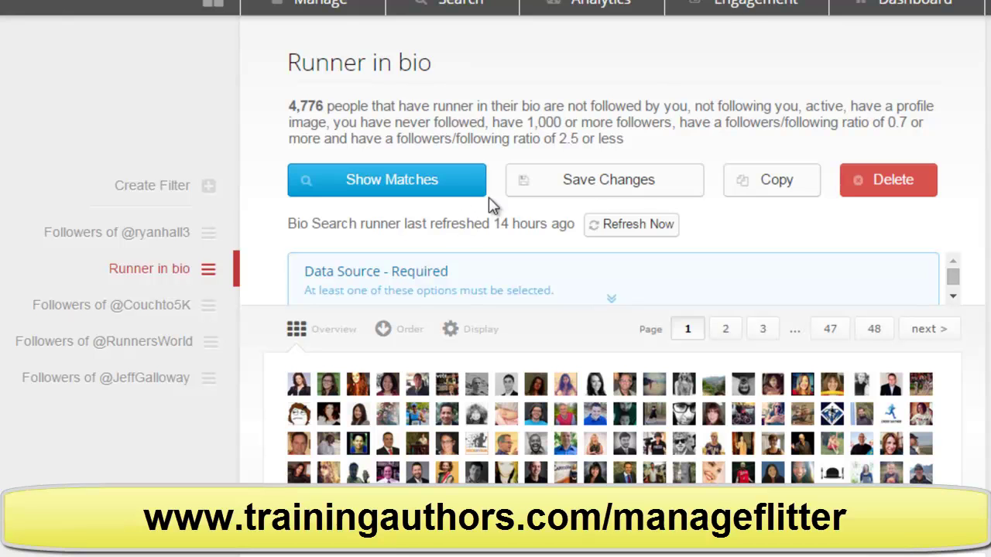
- Open the account analytics and inspect the start of the last week's Followers chart
left_click(592, 6)
left_click(590, 42)
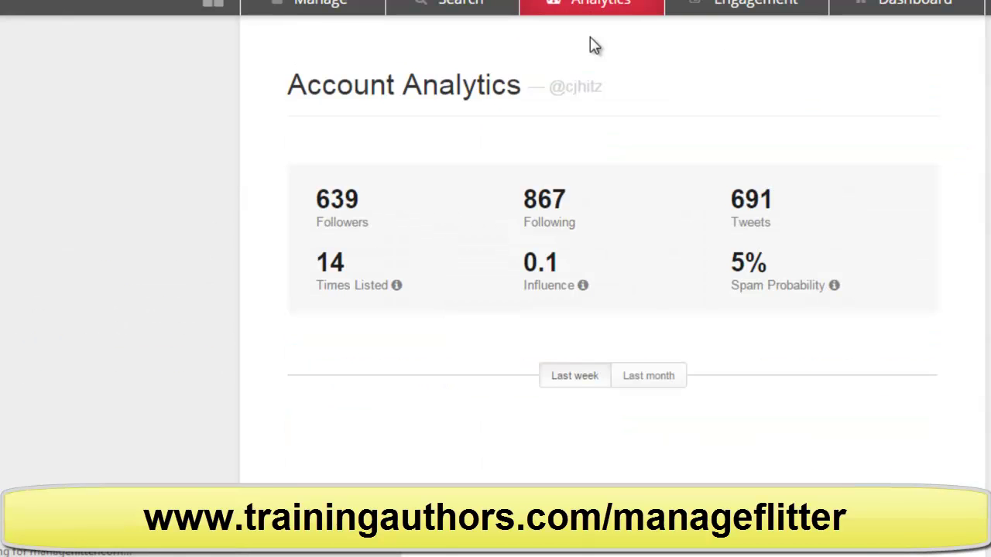
scroll(217, 129, "down", 3)
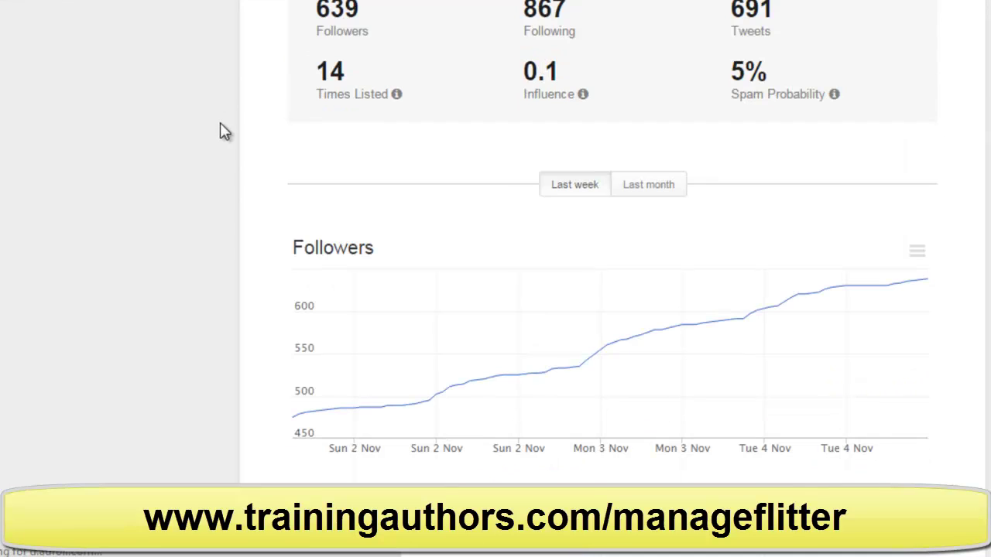
mouse_move(299, 422)
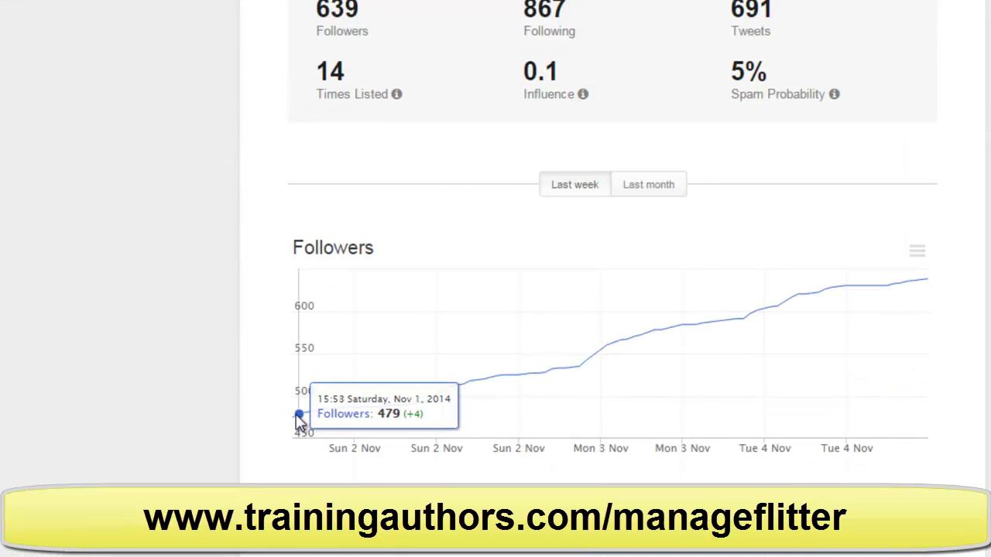